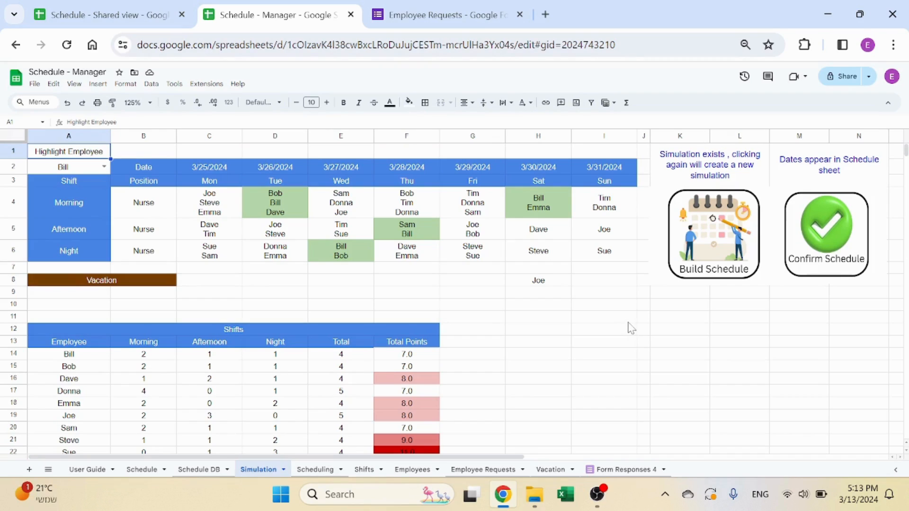
# - Open the Employee Requests form preview and set the Priority 1 request to 03/25/2024 with the Morning shift
pyautogui.click(486, 7)
pyautogui.click(754, 77)
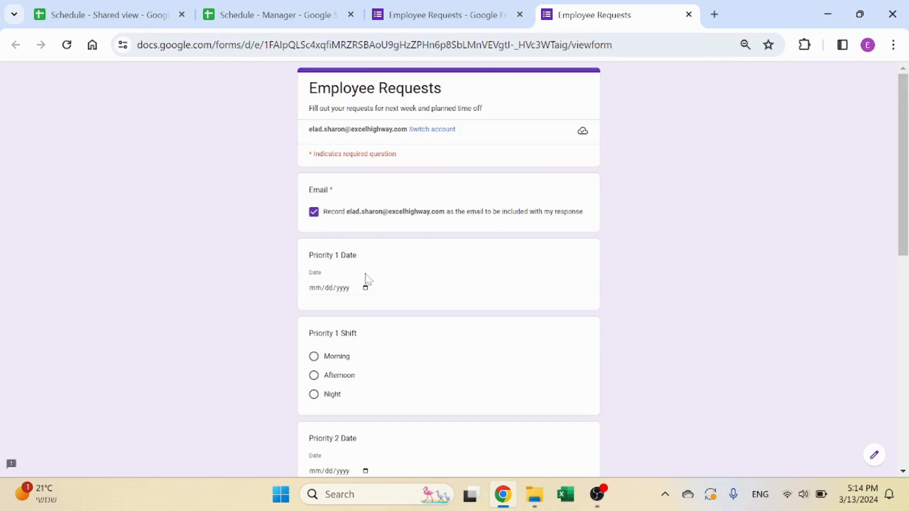
pyautogui.scroll(-1, 365, 283)
pyautogui.click(365, 217)
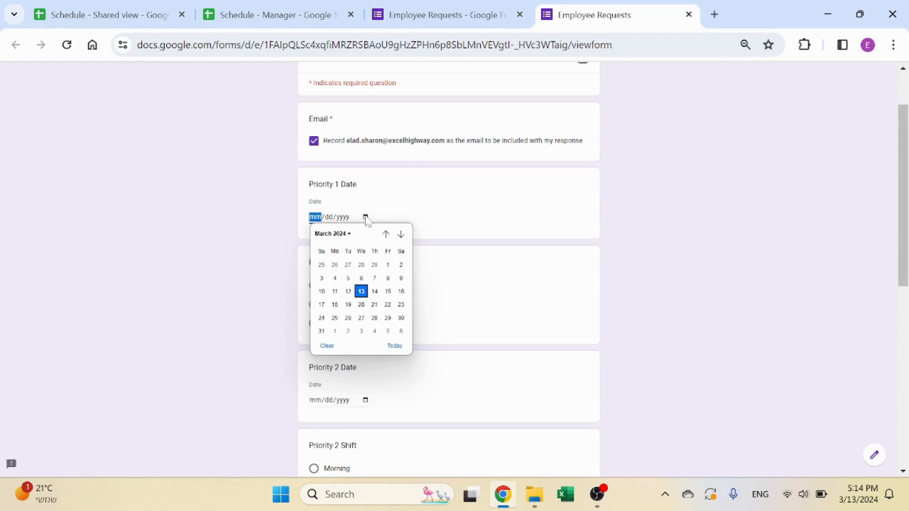
pyautogui.click(335, 318)
pyautogui.click(332, 285)
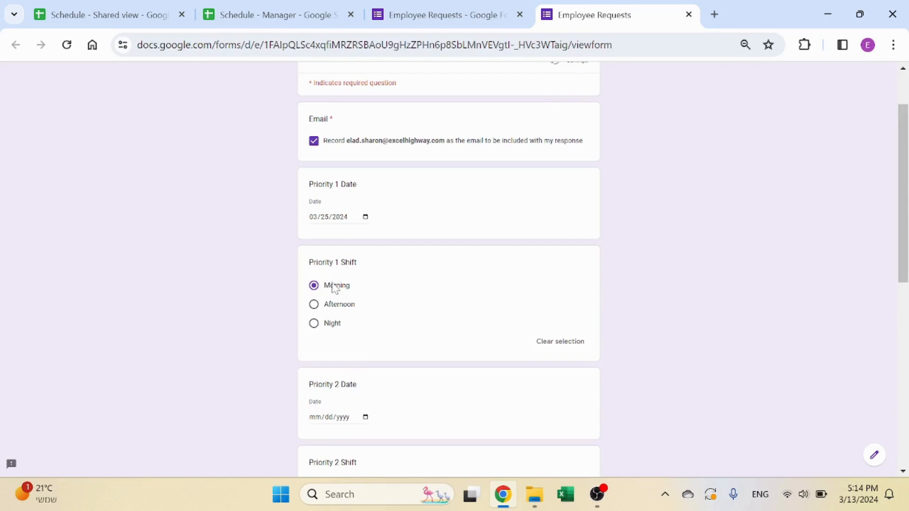
# - Set the Priority 2 request to 03/29/2024 with the Morning shift
pyautogui.scroll(-4, 339, 331)
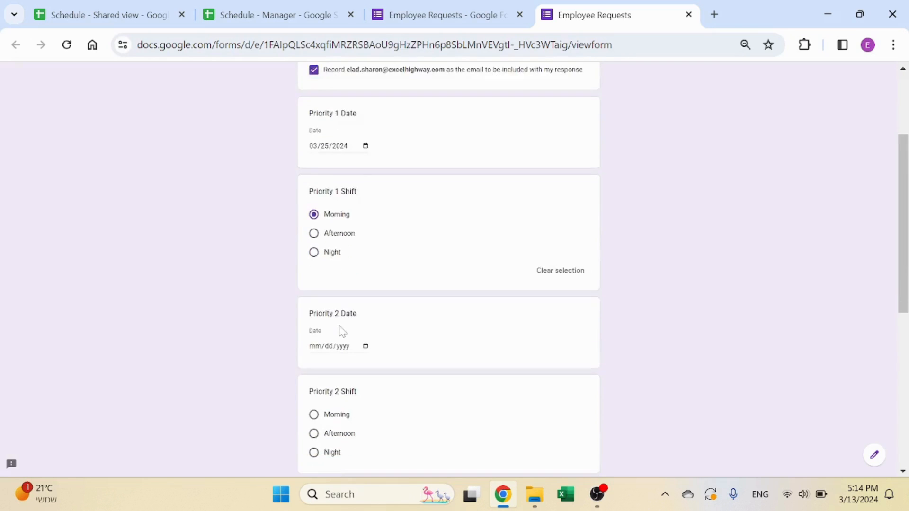
pyautogui.click(356, 206)
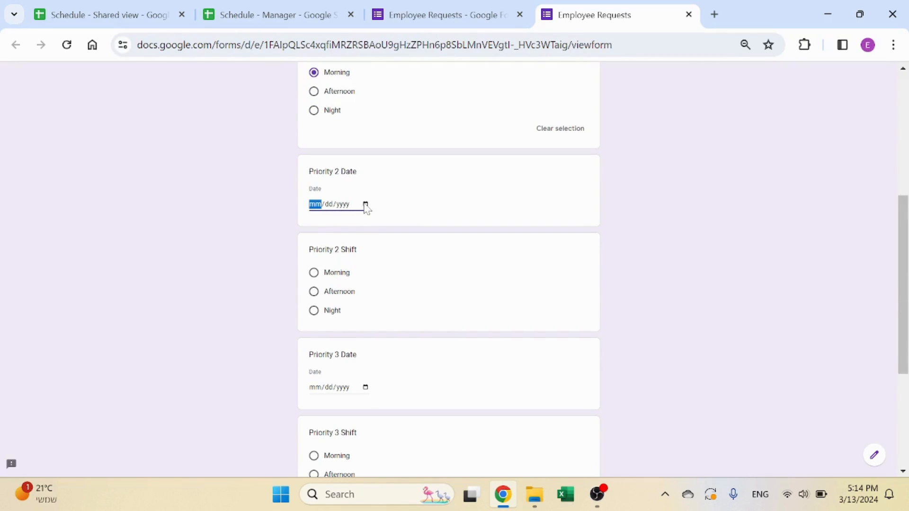
pyautogui.click(365, 204)
pyautogui.click(388, 305)
pyautogui.click(316, 279)
# - Answer Yes to the planned time off question and continue to the time-off section of the form
pyautogui.scroll(-4, 402, 350)
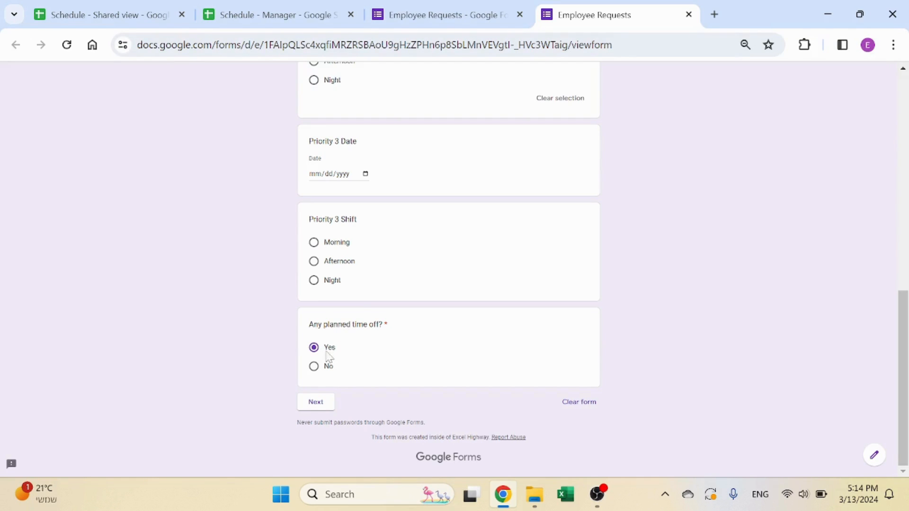
pyautogui.click(314, 367)
pyautogui.click(314, 348)
pyautogui.click(316, 403)
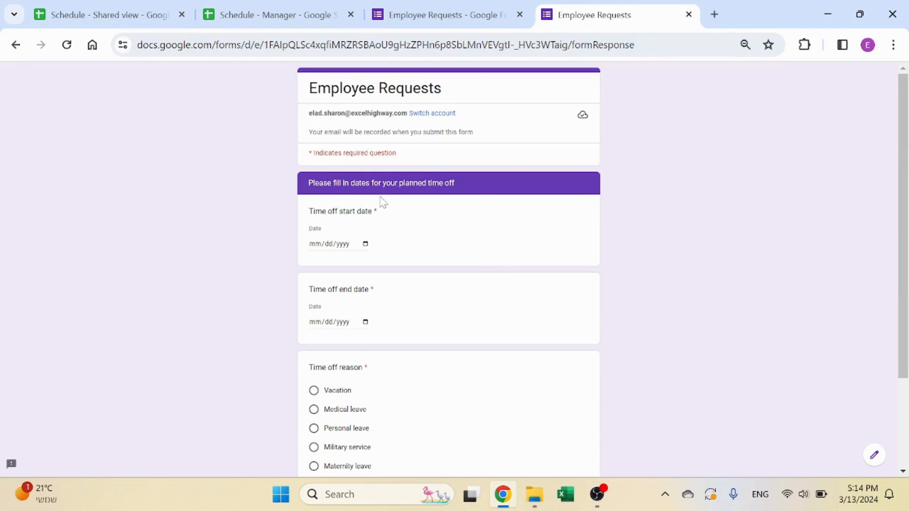
# - Set the time off start date to 04/01/2024 and the end date to 04/04/2024
pyautogui.click(363, 244)
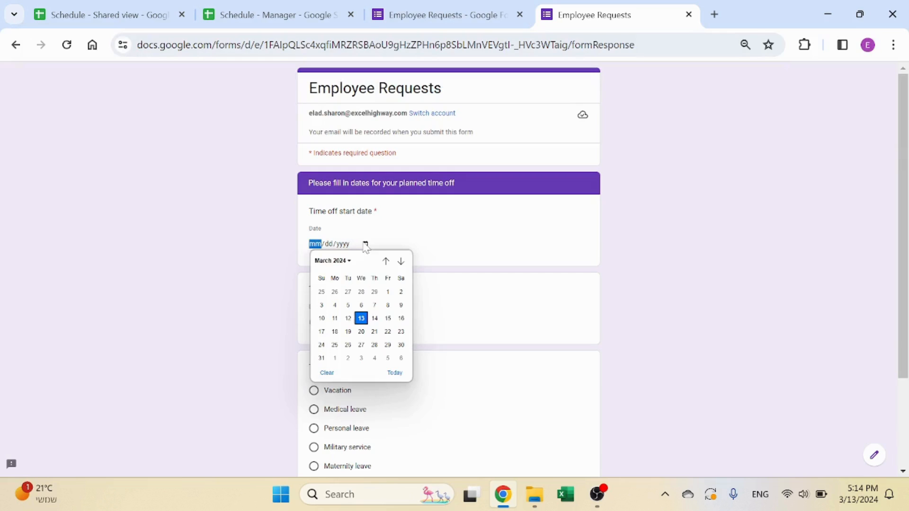
pyautogui.click(335, 358)
pyautogui.click(365, 322)
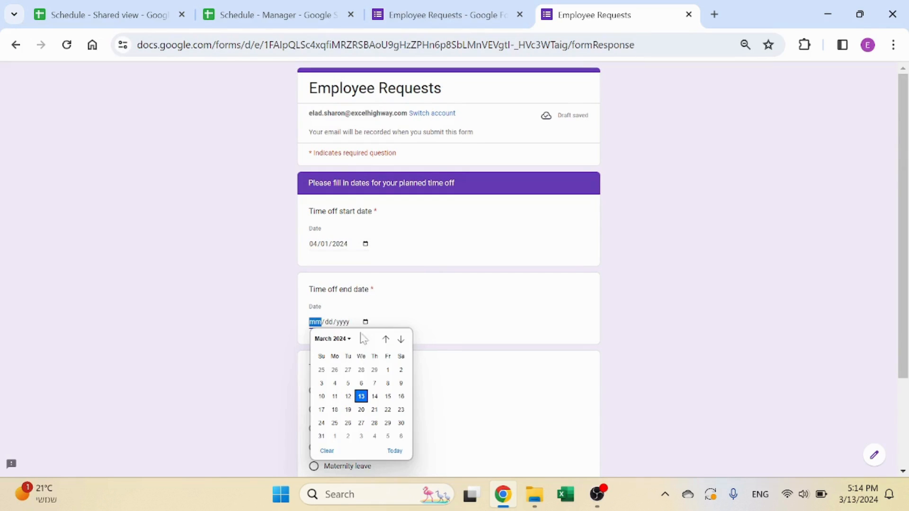
pyautogui.click(360, 396)
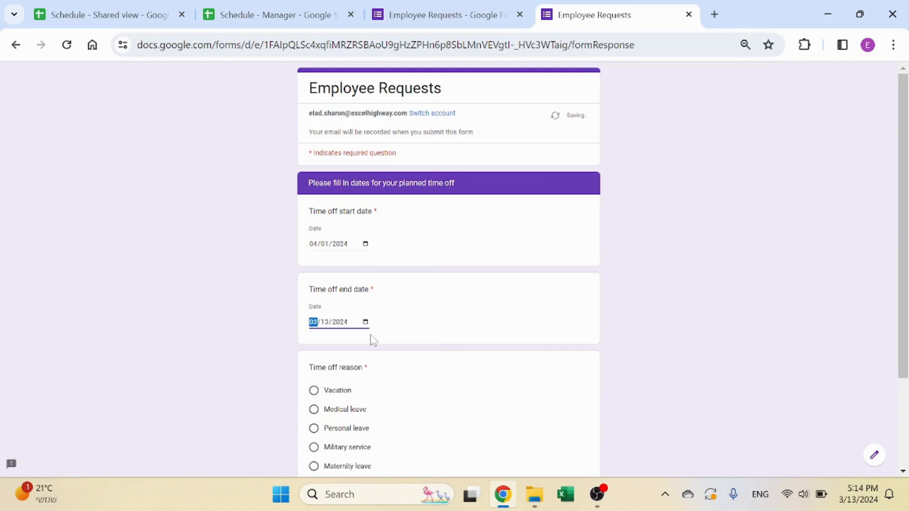
pyautogui.click(365, 323)
pyautogui.click(401, 340)
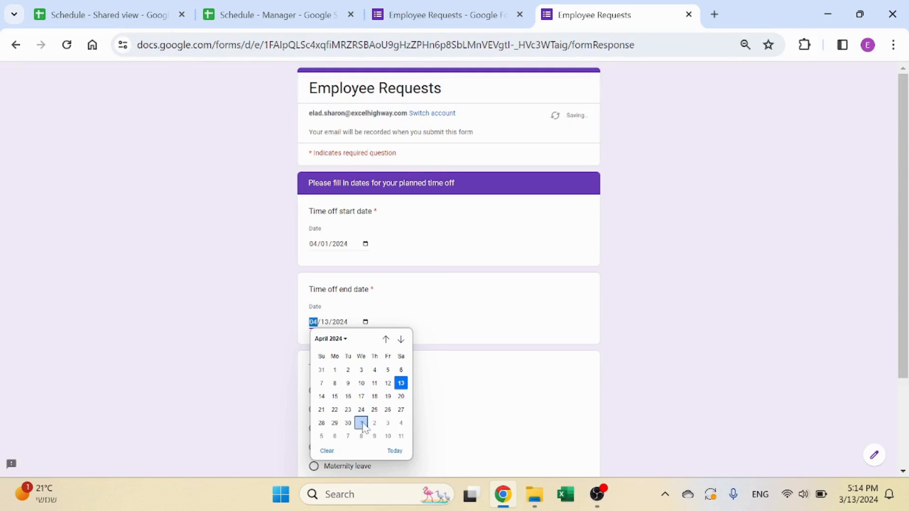
pyautogui.click(375, 371)
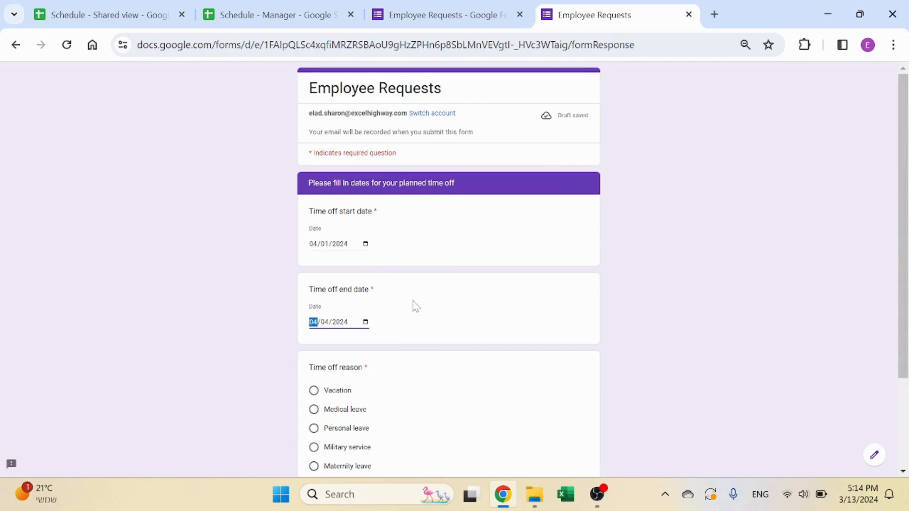
# - Choose Vacation as the time off reason and submit the form
pyautogui.scroll(-2, 416, 307)
pyautogui.click(317, 274)
pyautogui.click(386, 408)
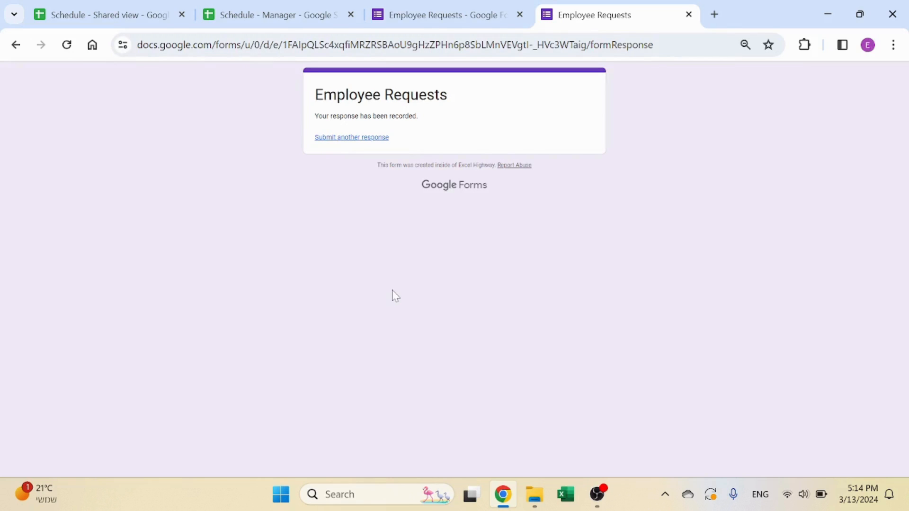
# - Switch to the Schedule - Manager spreadsheet and examine the employees' shift requests and time-off dates in the Form Responses 4 sheet
pyautogui.click(300, 7)
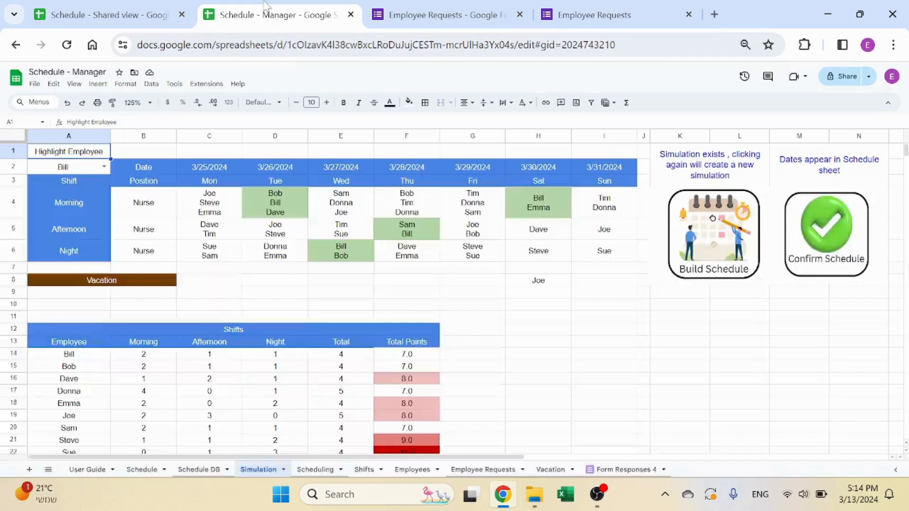
pyautogui.click(637, 470)
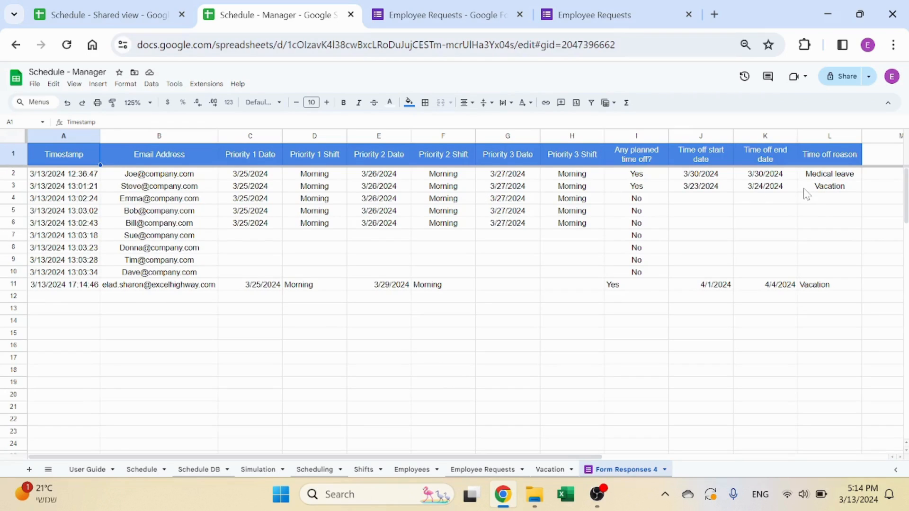
pyautogui.click(165, 173)
pyautogui.click(269, 173)
pyautogui.click(361, 174)
pyautogui.click(706, 174)
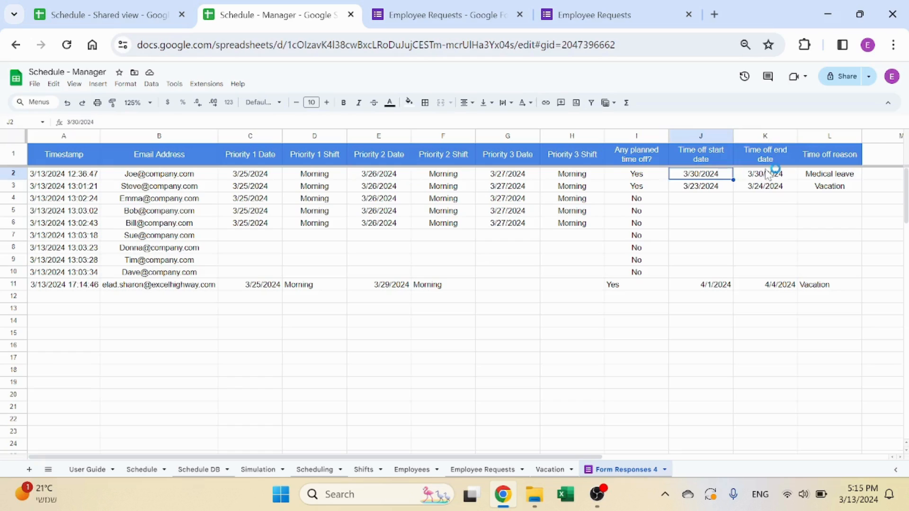
pyautogui.click(756, 199)
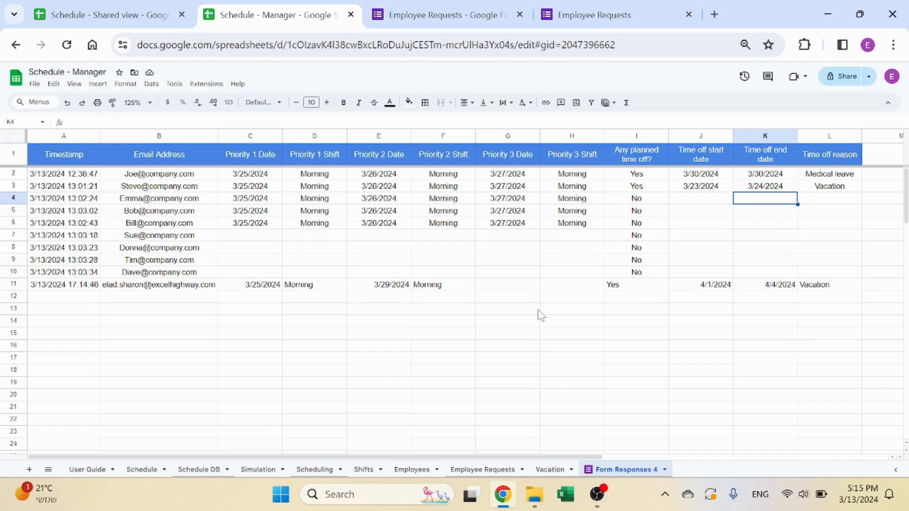
# - Review the time-off data in the Vacation sheet and the ranked shift requests in the Employee Requests sheet
pyautogui.click(549, 470)
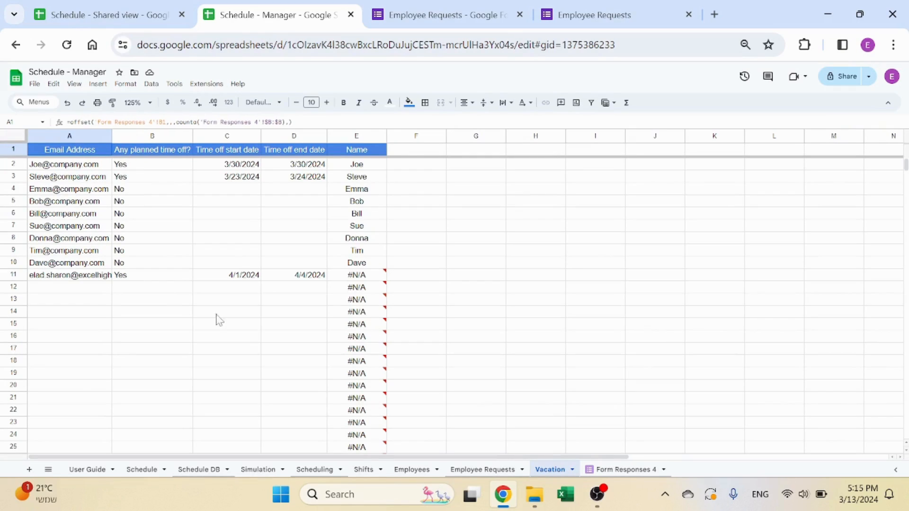
pyautogui.click(497, 477)
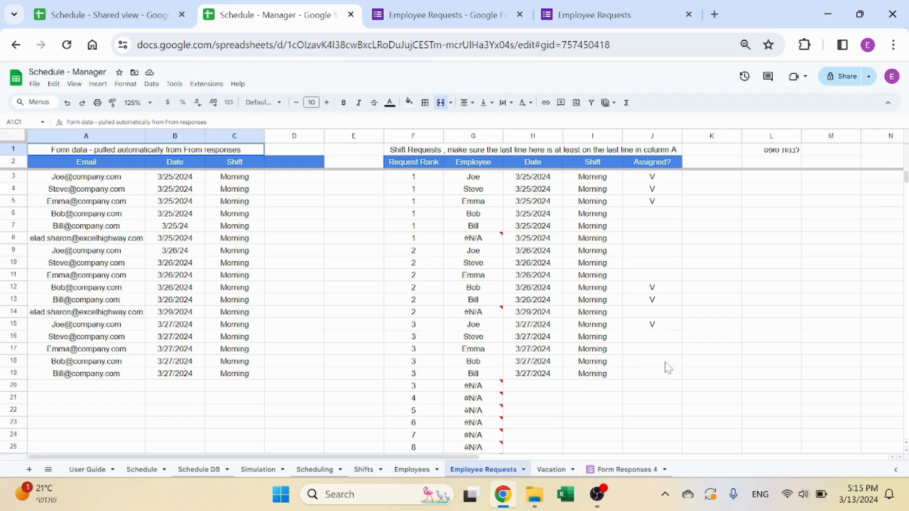
# - Examine the Employees sheet's name and email list and its random-order columns C to E
pyautogui.click(411, 470)
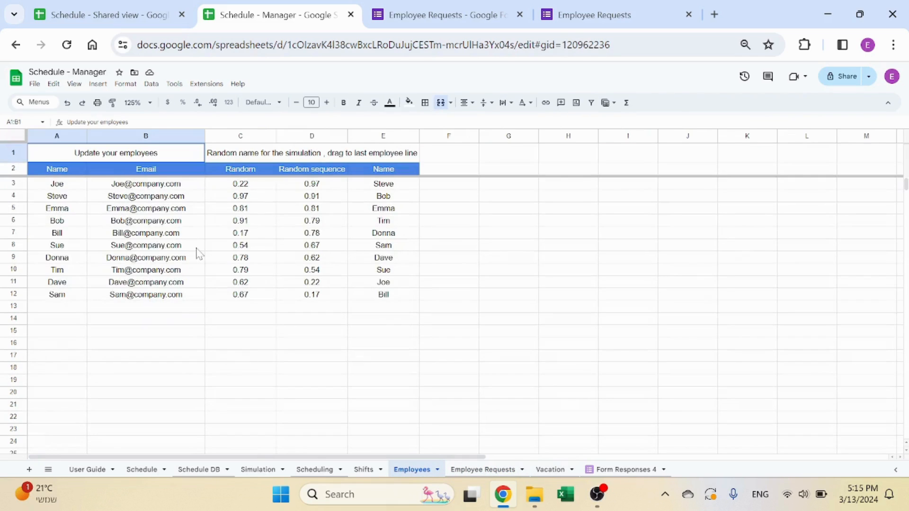
pyautogui.moveTo(186, 254)
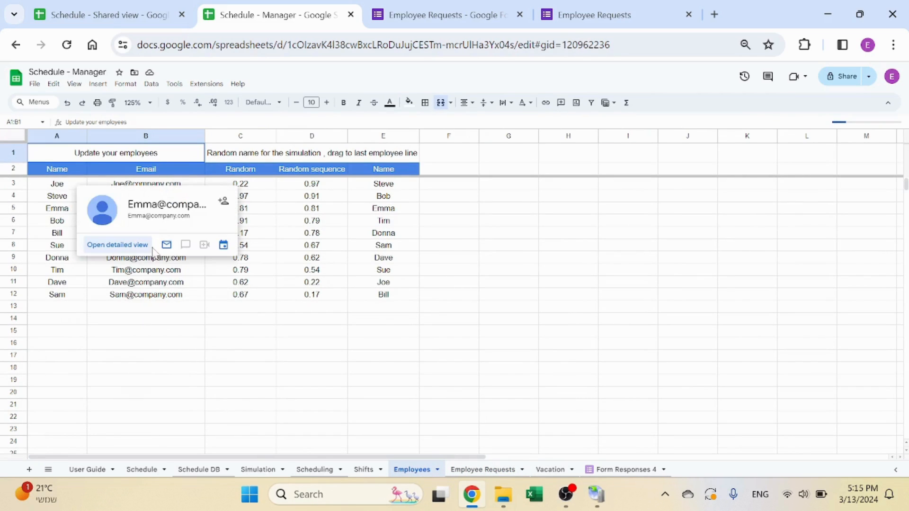
pyautogui.click(156, 367)
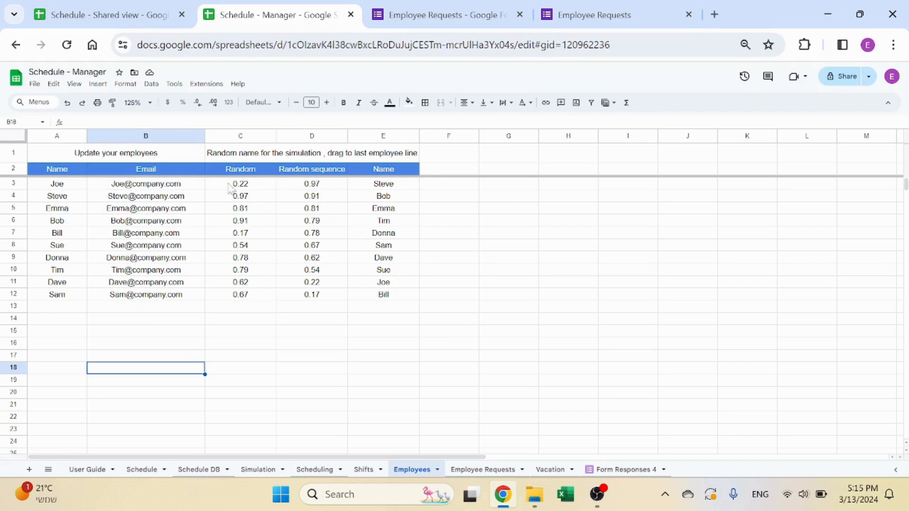
pyautogui.moveTo(239, 136); pyautogui.dragTo(355, 136)
pyautogui.click(380, 234)
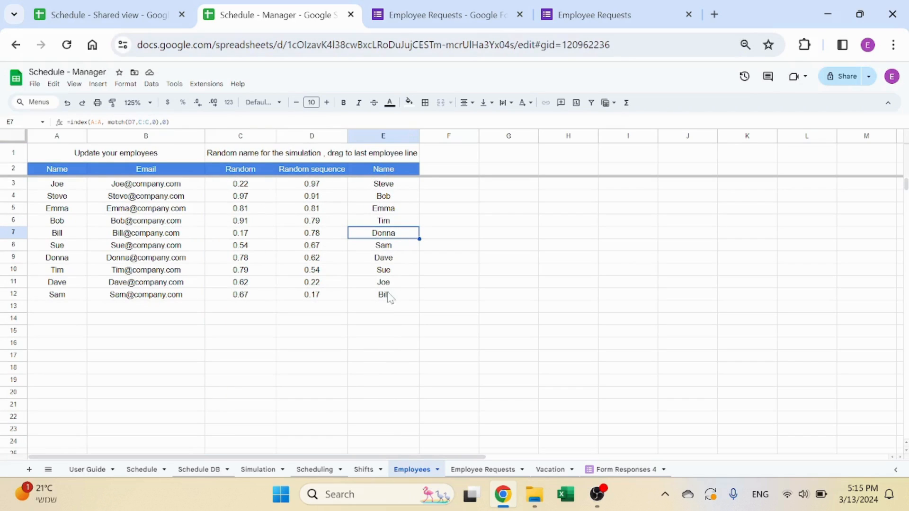
# - Enter the test text "f" in cells G4, G5 and G9 of the Employees sheet to reshuffle the random name order
pyautogui.click(514, 201)
pyautogui.write('f')
pyautogui.click(510, 232)
pyautogui.click(510, 209)
pyautogui.write('f')
pyautogui.click(502, 257)
pyautogui.write('f')
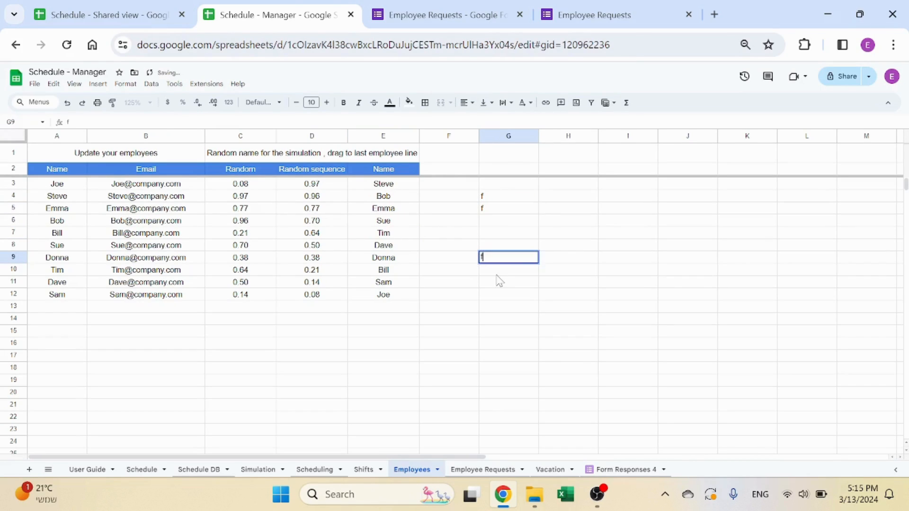
pyautogui.press('Return')
# - Clear the test entries from cells G4 to G9
pyautogui.moveTo(503, 198); pyautogui.dragTo(499, 259)
pyautogui.press('Delete')
pyautogui.click(501, 235)
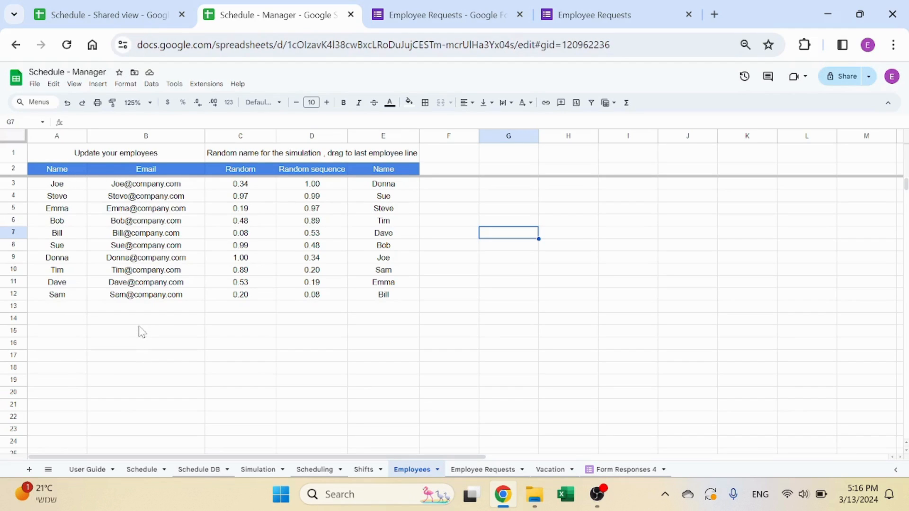
# - Examine the shift names, positions and shift points defined in the Shifts sheet
pyautogui.click(362, 470)
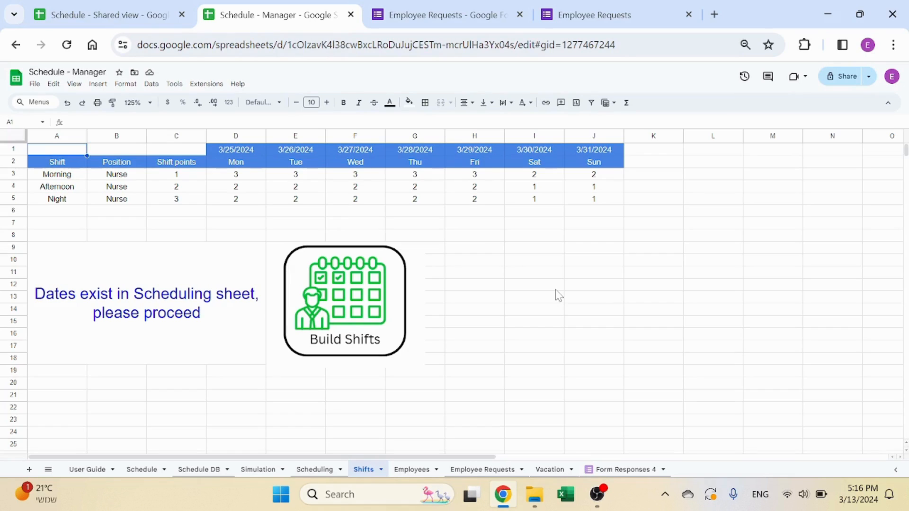
pyautogui.click(76, 176)
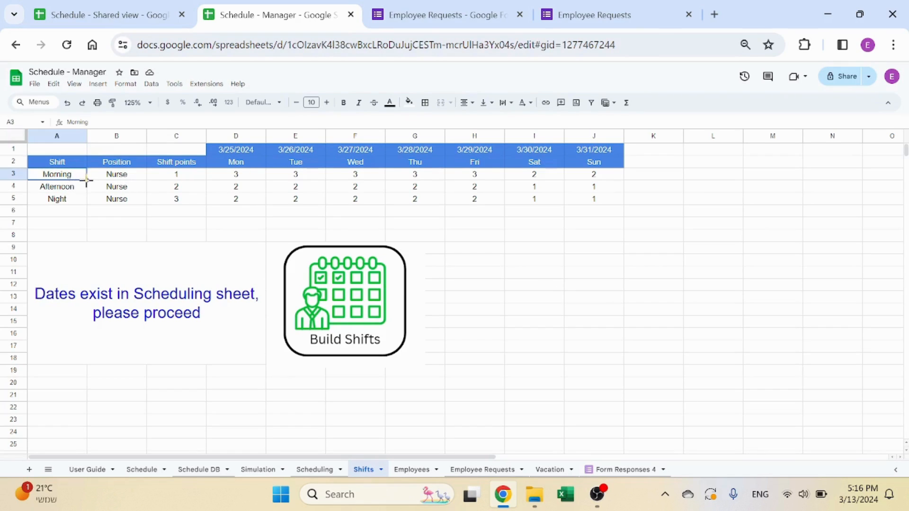
pyautogui.click(57, 199)
pyautogui.click(132, 187)
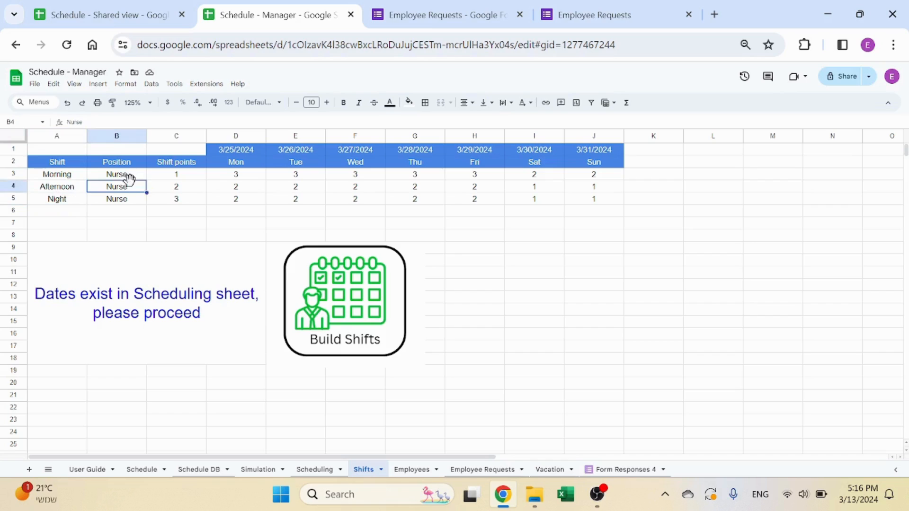
pyautogui.click(186, 186)
pyautogui.click(190, 201)
pyautogui.click(194, 178)
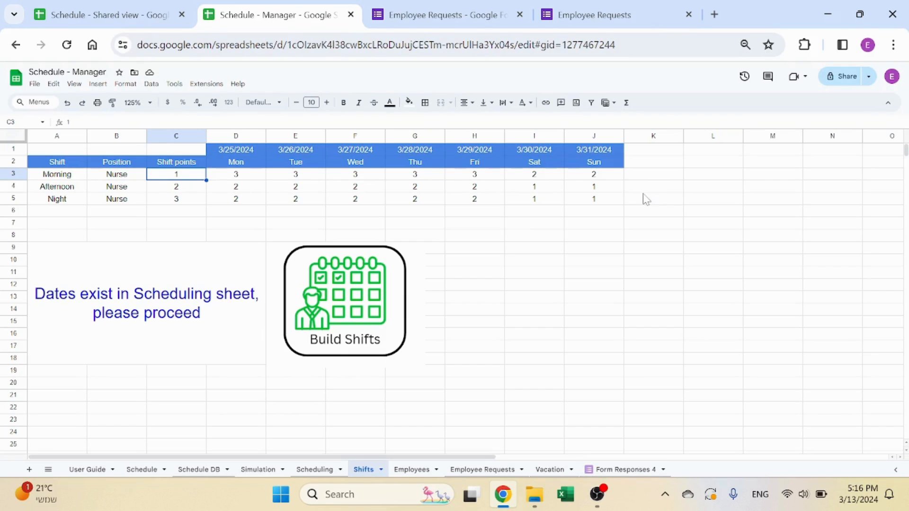
pyautogui.click(59, 203)
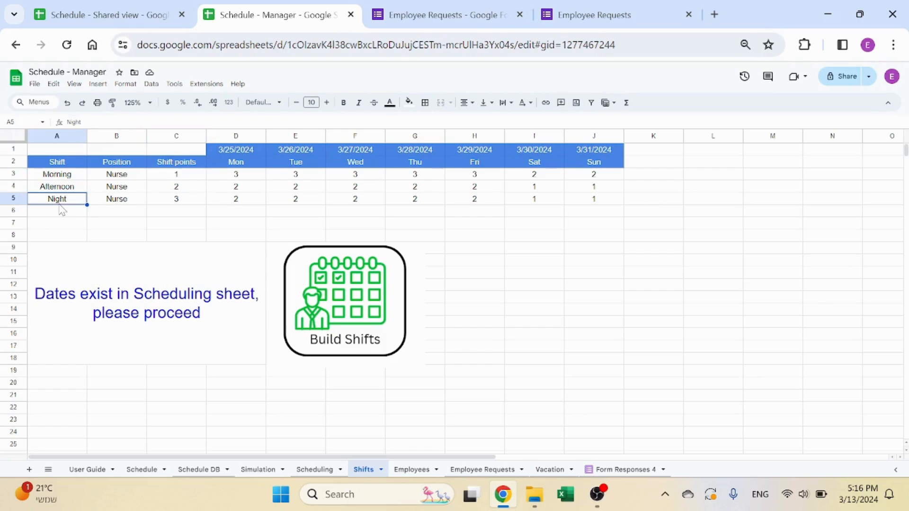
pyautogui.click(64, 174)
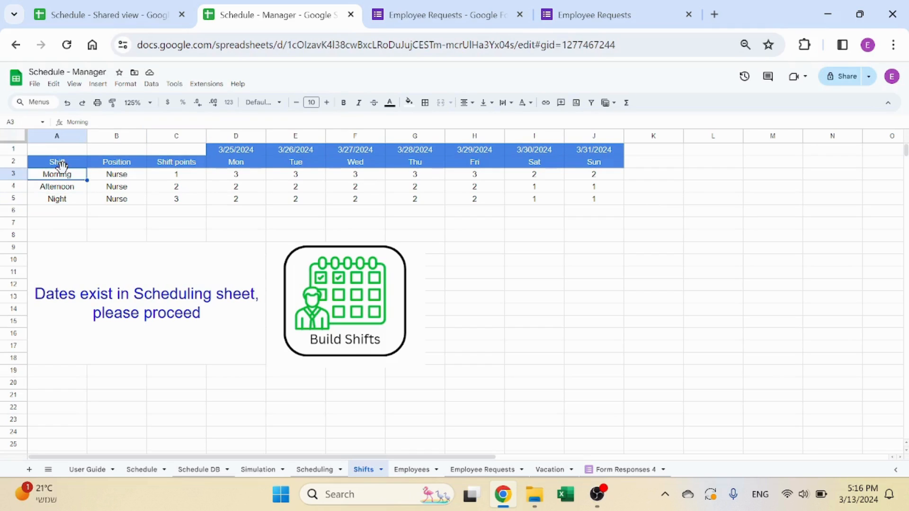
pyautogui.click(187, 204)
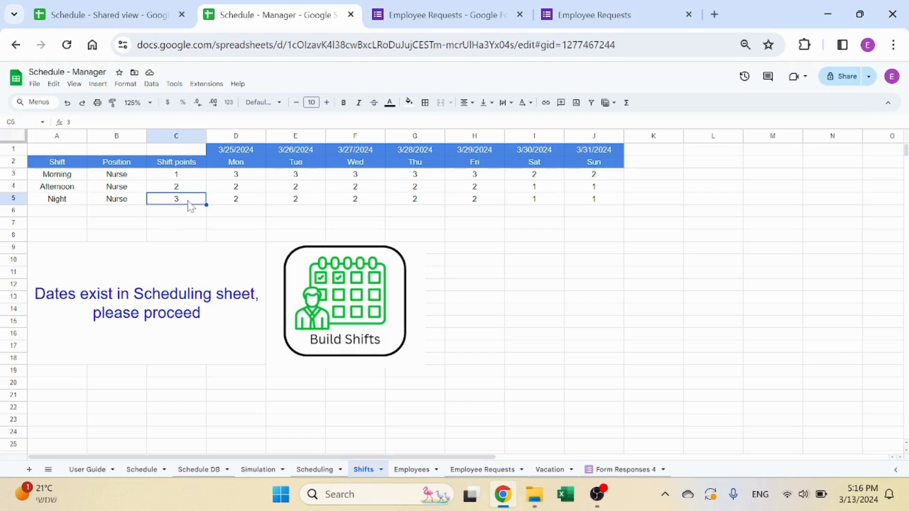
pyautogui.click(192, 180)
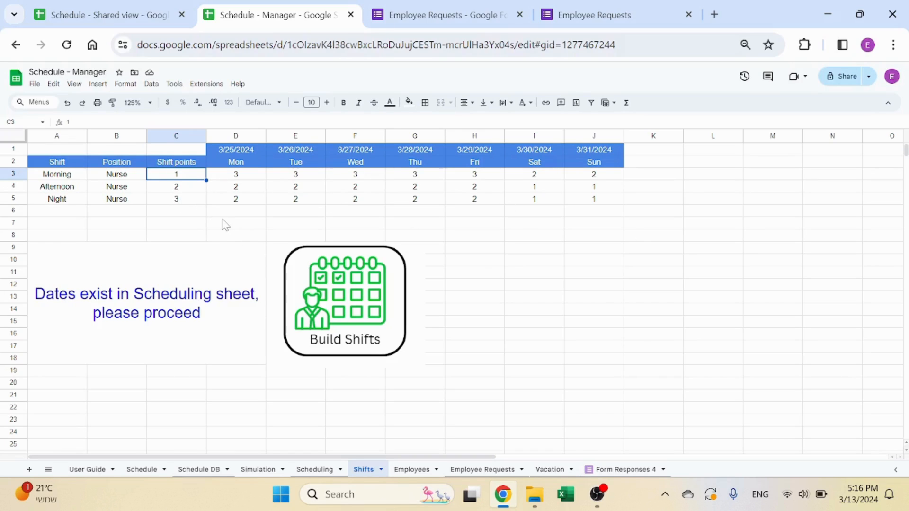
# - Review the Morning shift's daily staffing numbers and the first date in the header of the Shifts sheet
pyautogui.click(263, 177)
pyautogui.click(322, 176)
pyautogui.click(369, 178)
pyautogui.click(429, 182)
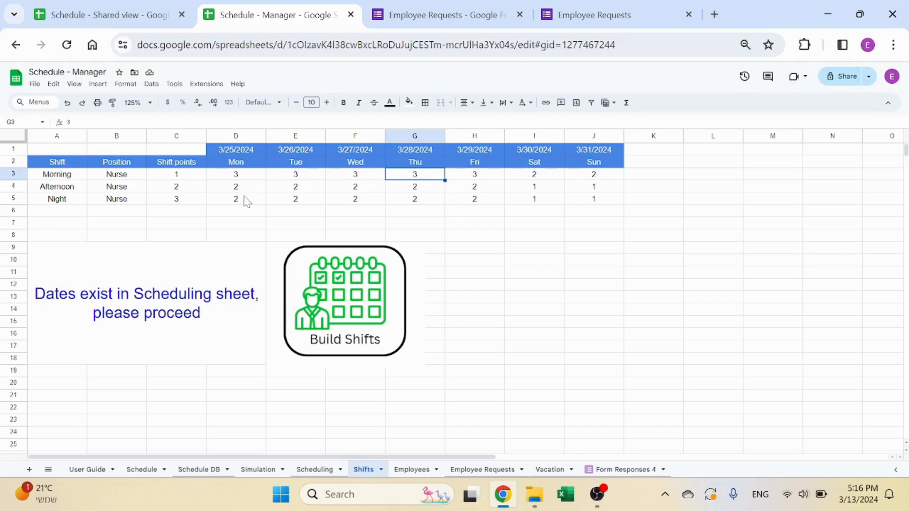
pyautogui.click(240, 149)
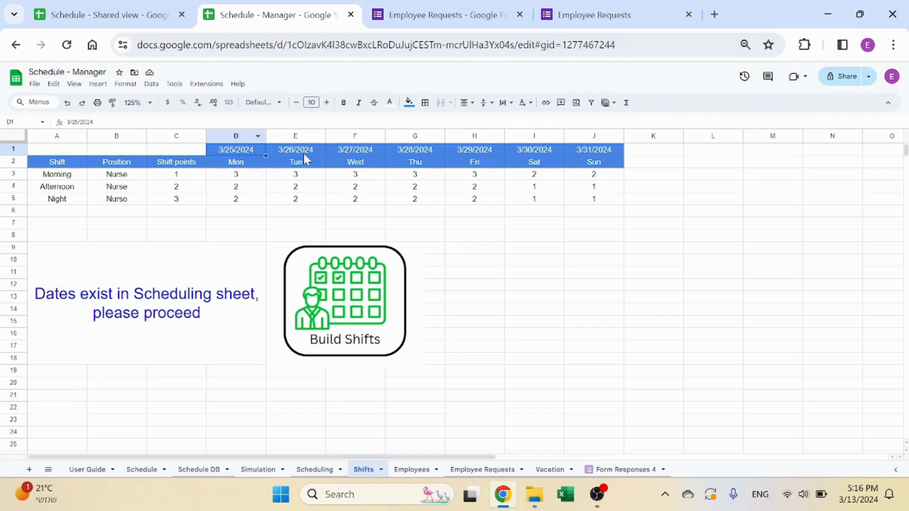
# - Review the date headers from Tuesday through Sunday in the first row of the Shifts sheet
pyautogui.press('Right')
pyautogui.press('Right')
pyautogui.press('Right')
pyautogui.press('Right')
pyautogui.press('Right')
pyautogui.press('Right')
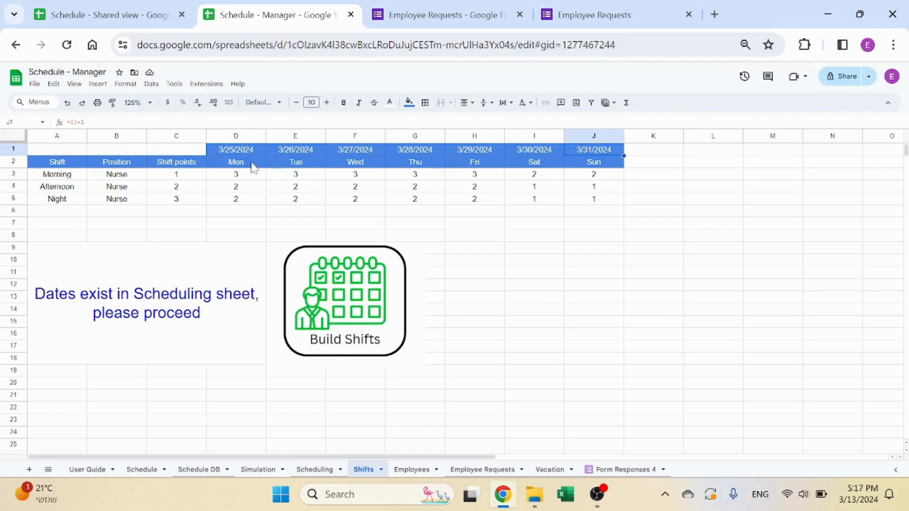
# - Try 5/25/2024 as the first header date of the Shifts sheet and undo the change
pyautogui.click(242, 154)
pyautogui.click(99, 123)
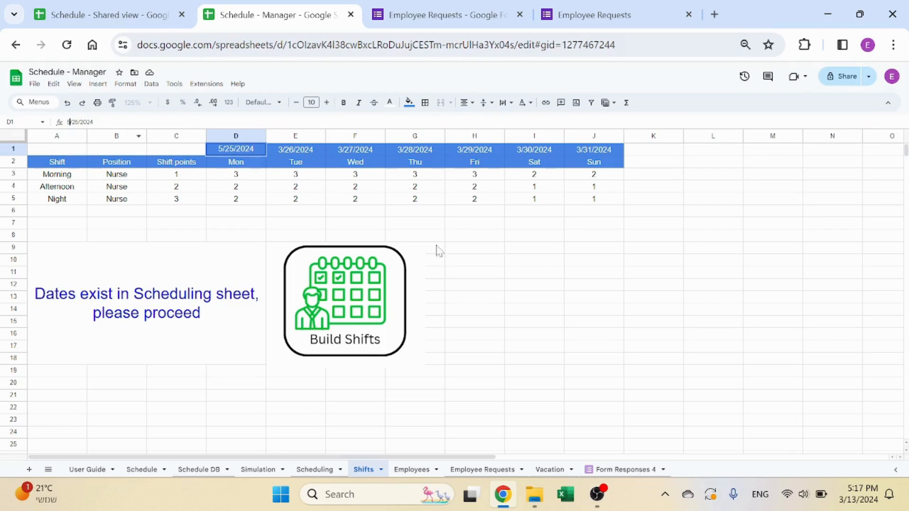
pyautogui.press('Return')
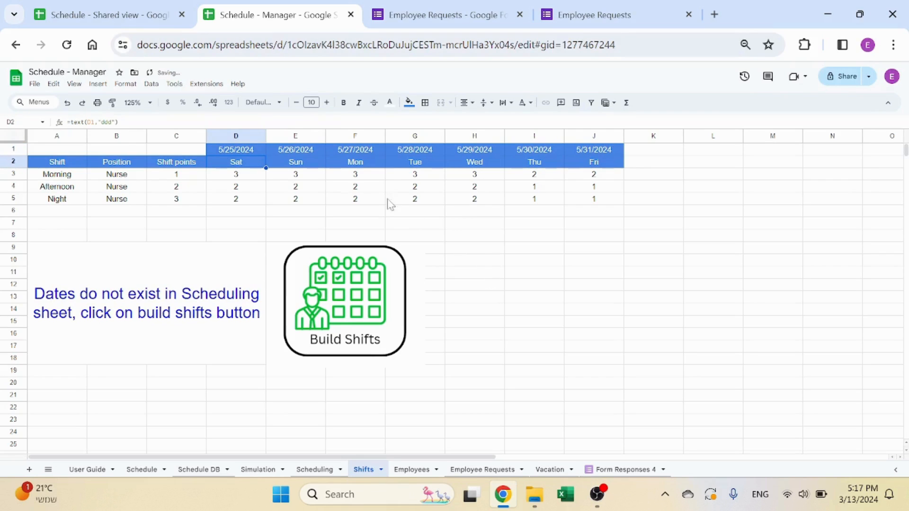
pyautogui.hotkey('ctrl', 'z')
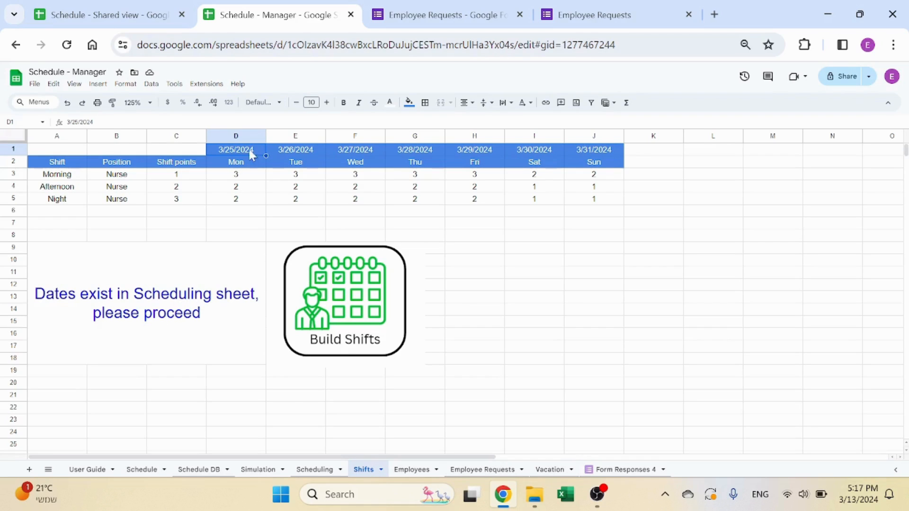
# - Try 3/25/2025 as the first header date of the Shifts sheet and undo the change
pyautogui.press('F2')
pyautogui.press('BackSpace')
pyautogui.write('5')
pyautogui.press('Return')
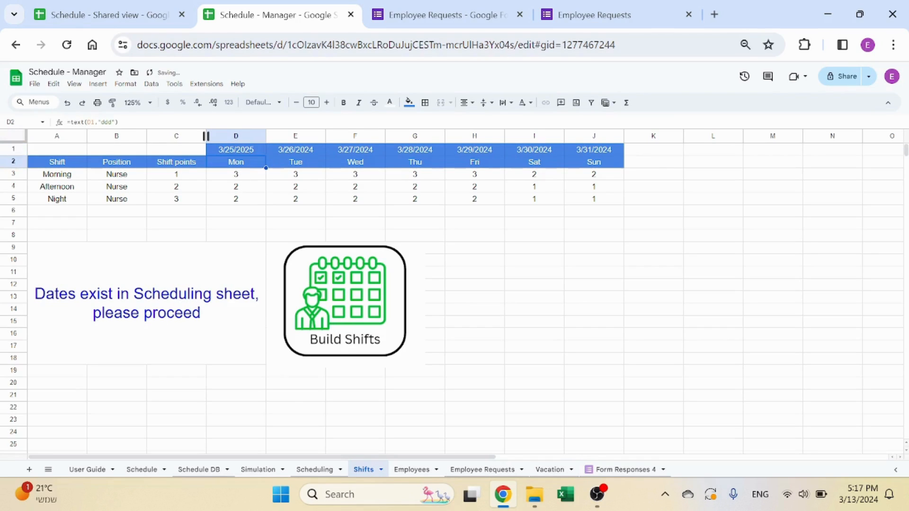
pyautogui.press('Up')
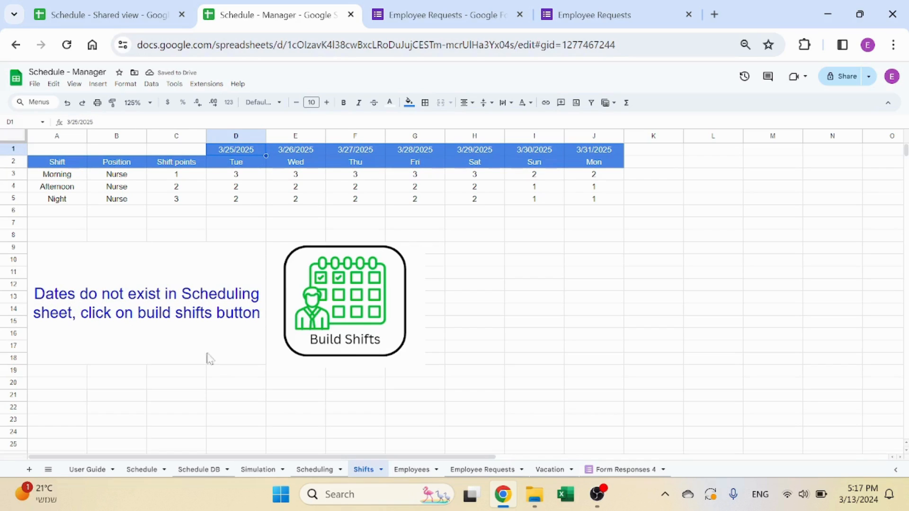
pyautogui.hotkey('ctrl', 'z')
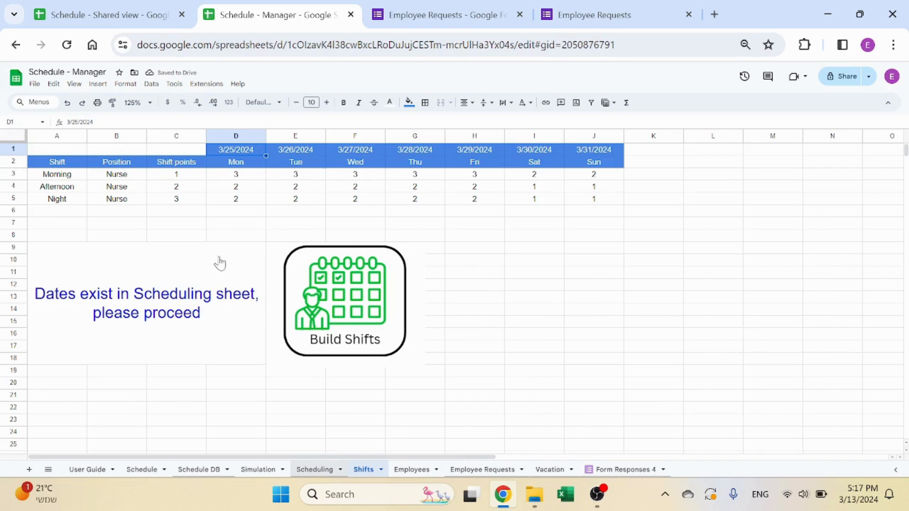
# - Compare the Scheduling sheet's date, shift, position and shift points columns with Wednesday's staffing numbers in the Shifts sheet
pyautogui.moveTo(60, 138); pyautogui.dragTo(264, 141)
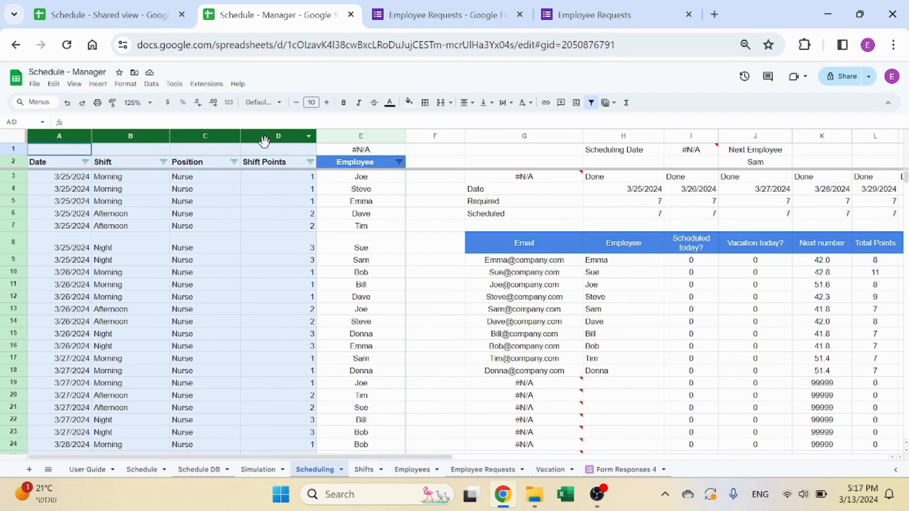
pyautogui.click(364, 469)
pyautogui.click(360, 179)
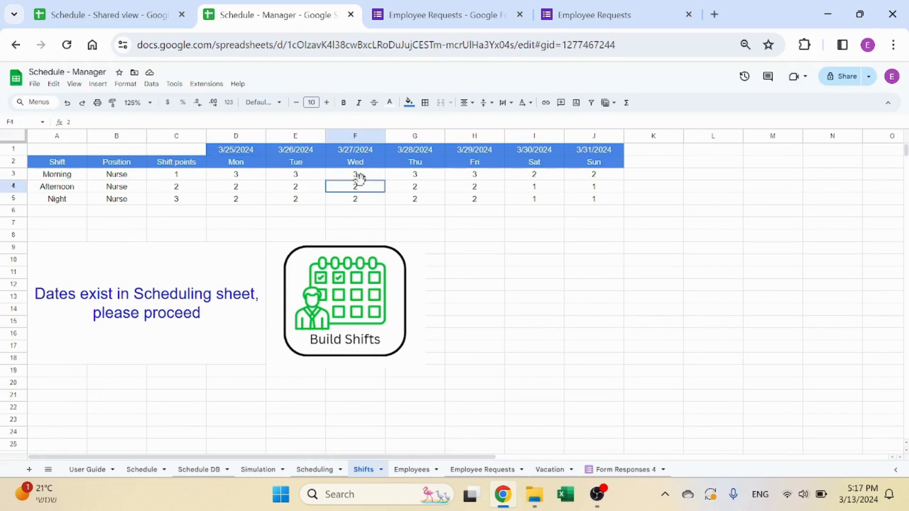
pyautogui.click(368, 189)
pyautogui.click(313, 471)
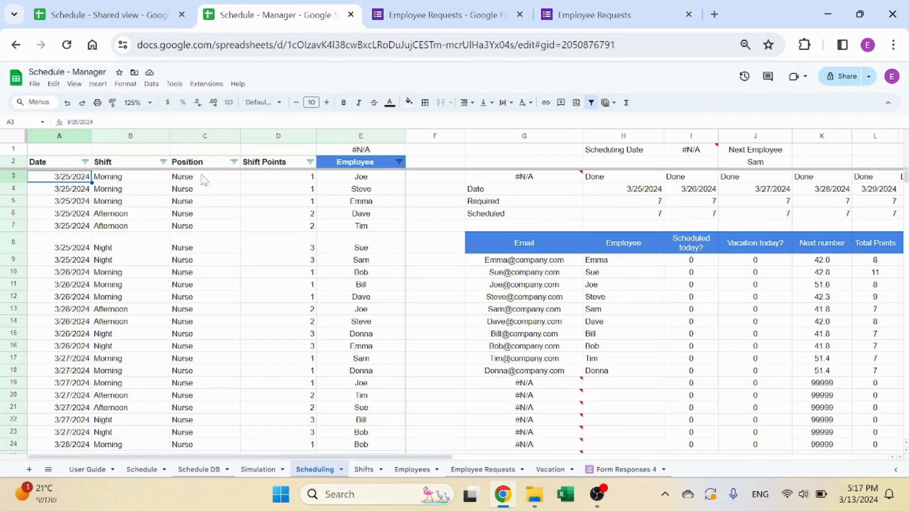
# - Examine the Date, Shift, Position, Shift Points and Employee columns of the Scheduling sheet one by one
pyautogui.click(67, 137)
pyautogui.click(130, 136)
pyautogui.click(211, 136)
pyautogui.click(263, 137)
pyautogui.click(277, 220)
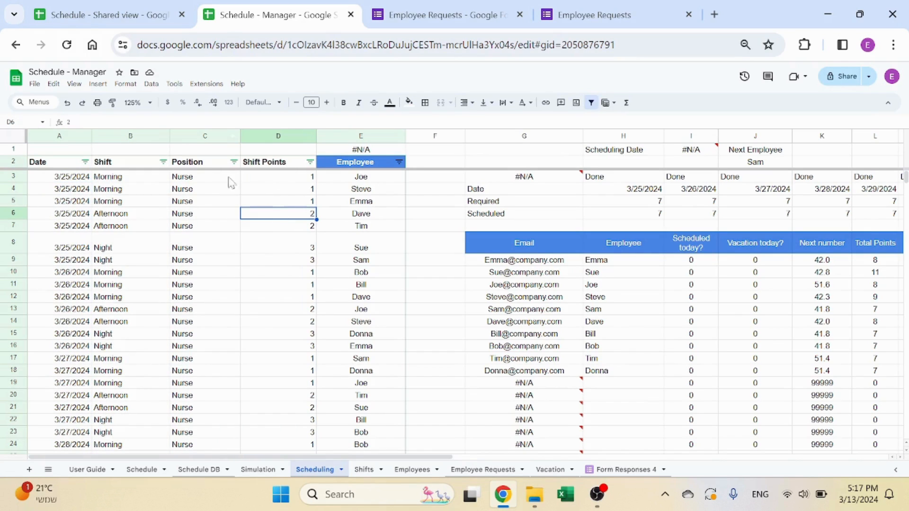
pyautogui.scroll(-10, 217, 298)
pyautogui.scroll(10, 217, 298)
pyautogui.click(374, 137)
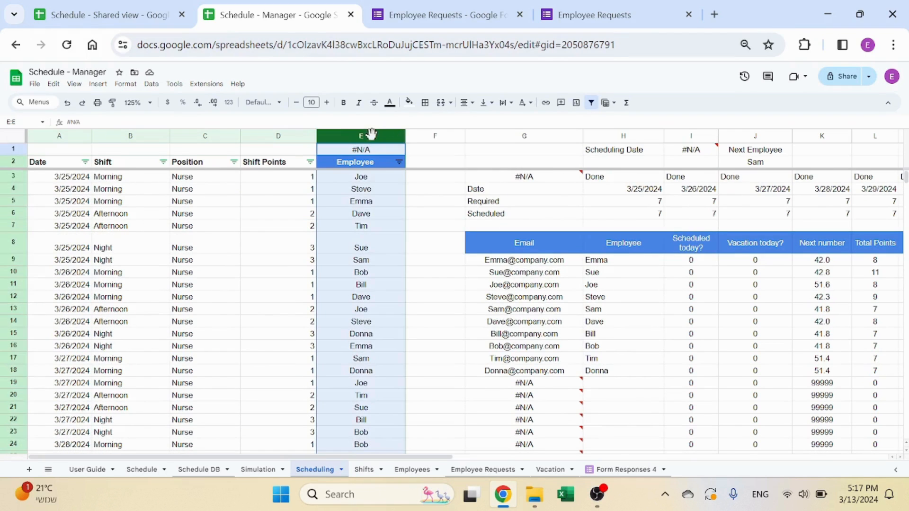
pyautogui.click(368, 207)
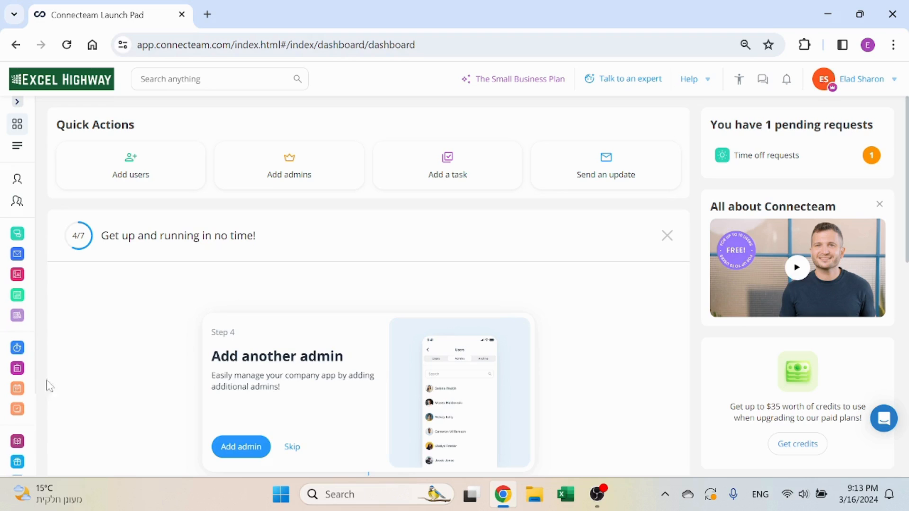
# - Open the Job Scheduler in Connecteam and show the week of Mar 18 - 24
pyautogui.click(18, 389)
pyautogui.click(163, 414)
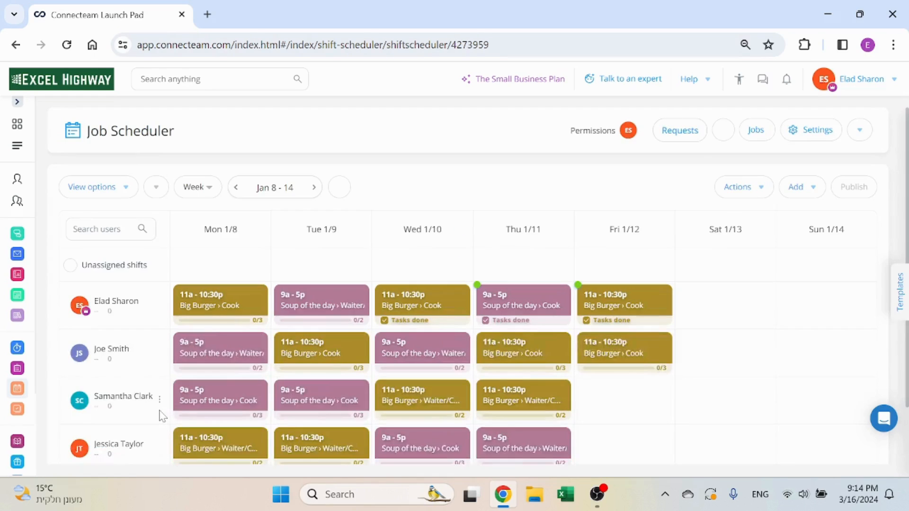
pyautogui.click(313, 189)
pyautogui.click(335, 187)
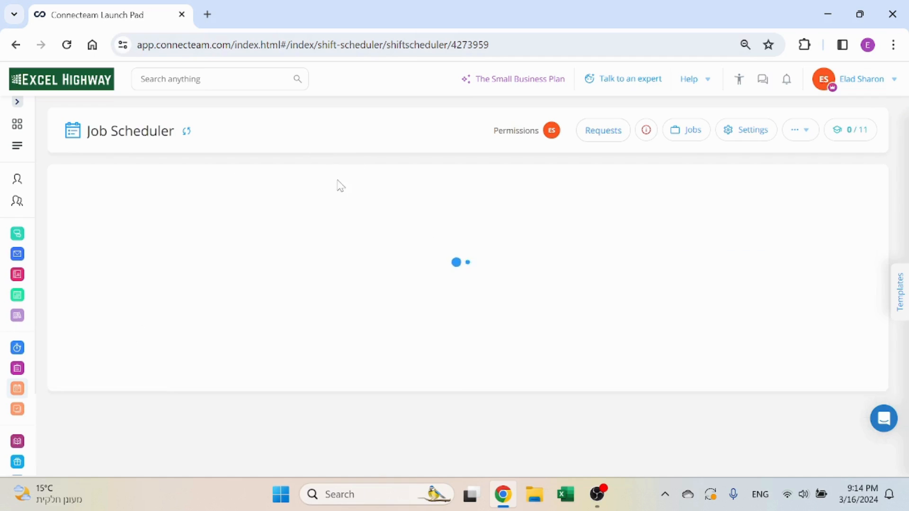
pyautogui.click(311, 187)
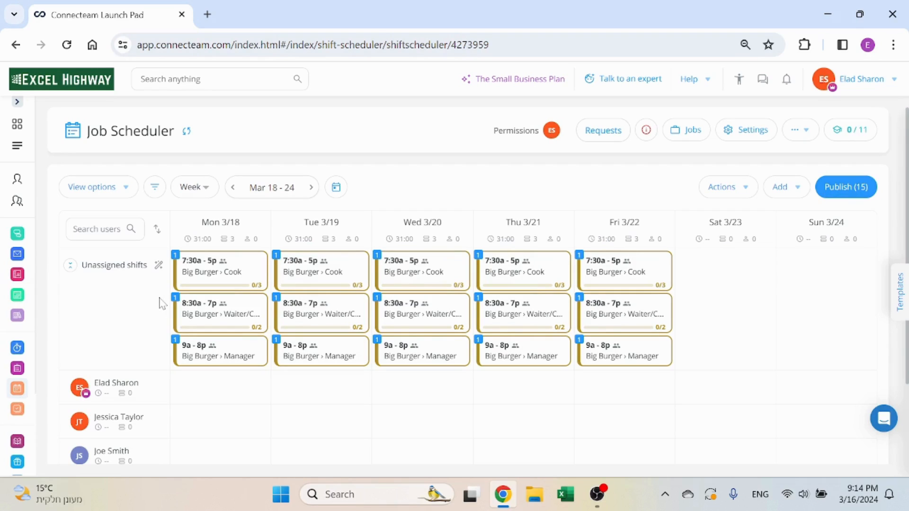
# - Auto-assign the week's unassigned shifts with user qualifications, unavailability and set limitations mandated, and return to the schedule
pyautogui.click(159, 266)
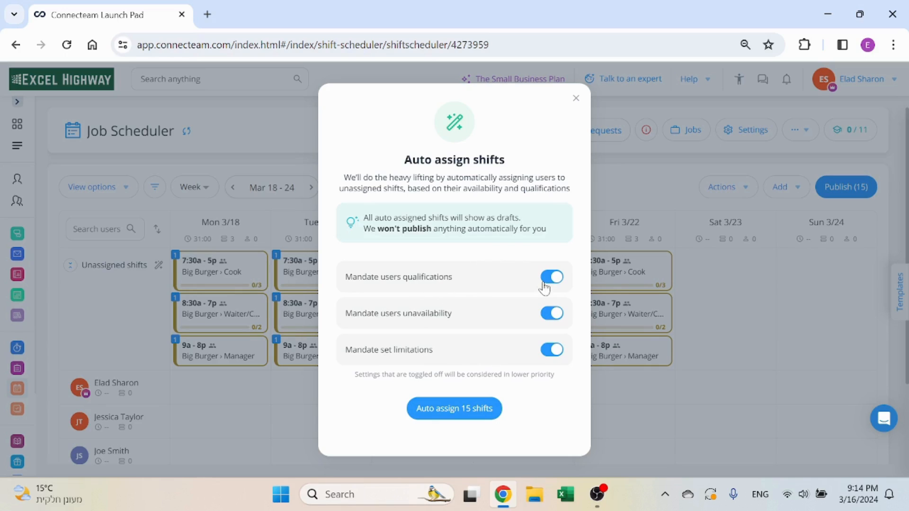
pyautogui.click(451, 412)
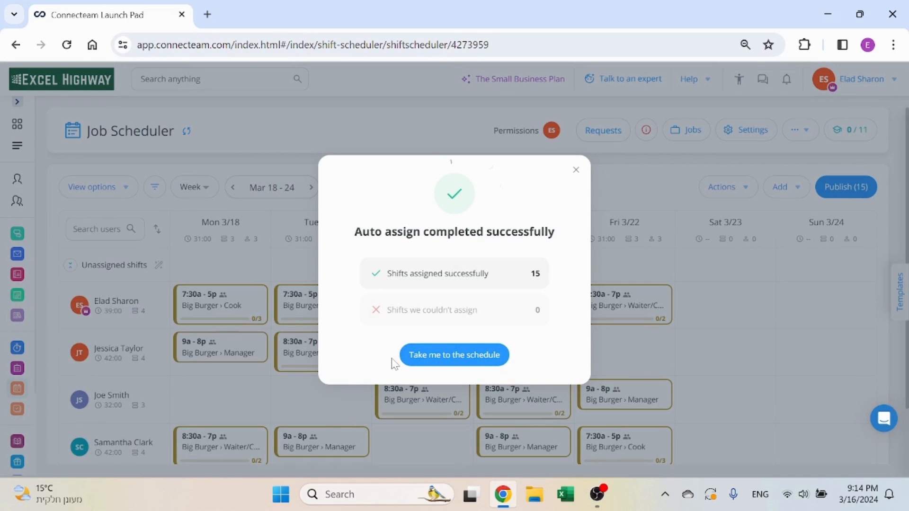
pyautogui.click(443, 355)
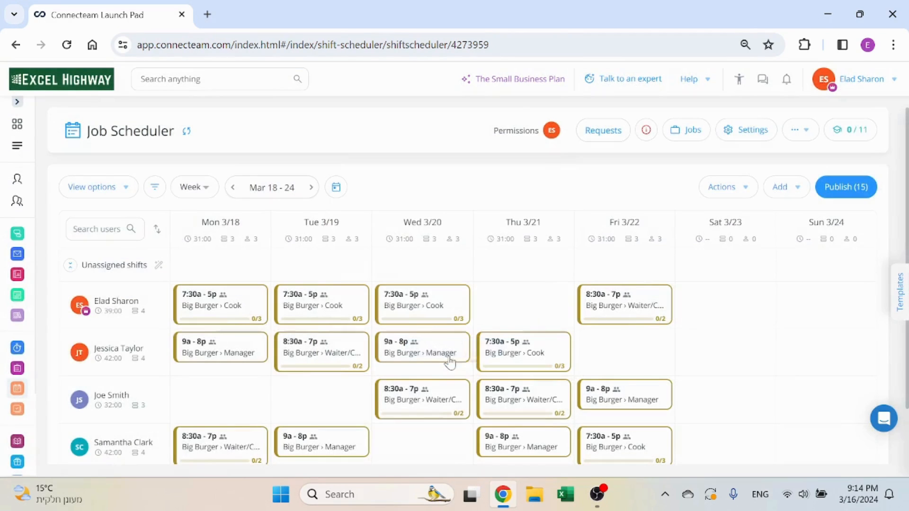
# - Move Tuesday's 8:30a - 7p Waiter shift to the third employee and Wednesday's 8:30a - 7p Waiter shift to the fourth employee
pyautogui.scroll(-1, 377, 353)
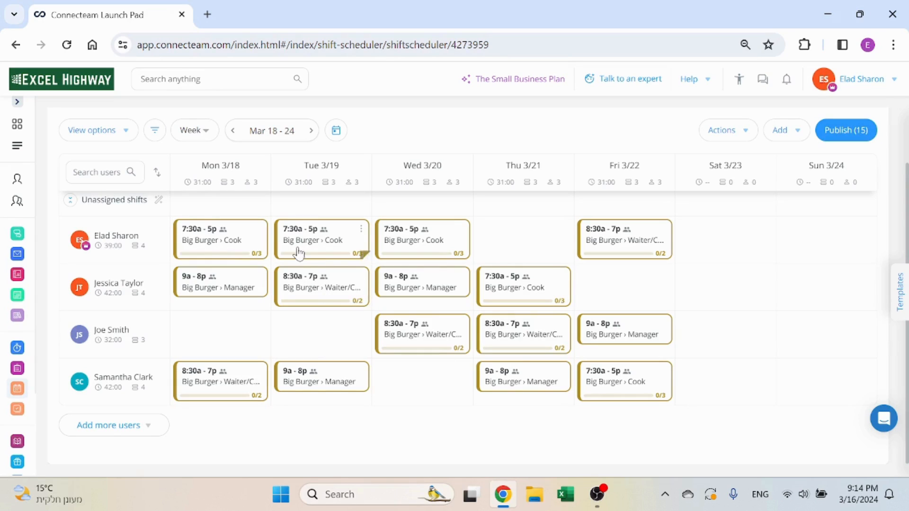
pyautogui.moveTo(317, 291); pyautogui.dragTo(322, 335)
pyautogui.moveTo(433, 332); pyautogui.dragTo(433, 374)
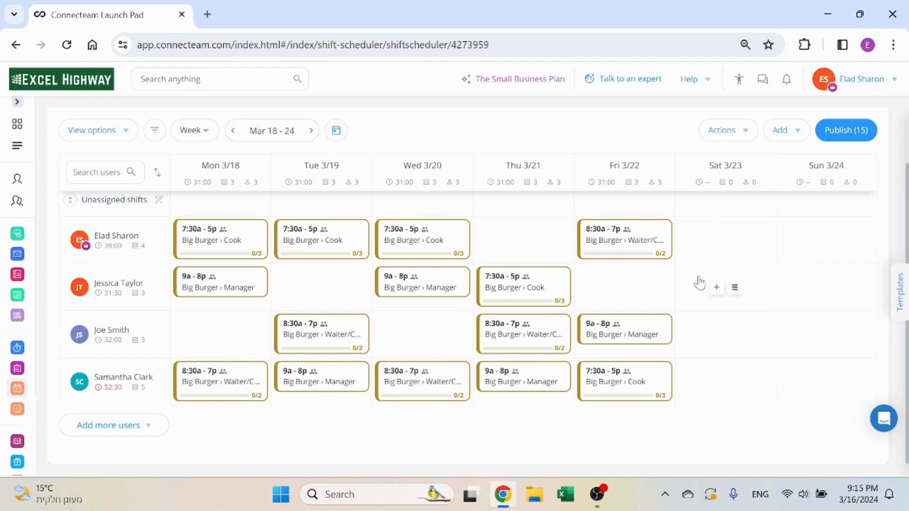
# - Move Tuesday's 7:30a - 5p Cook shift to the unassigned shifts and back to the first employee
pyautogui.scroll(2, 520, 300)
pyautogui.scroll(-2, 521, 300)
pyautogui.moveTo(313, 236); pyautogui.dragTo(315, 203)
pyautogui.scroll(2, 325, 249)
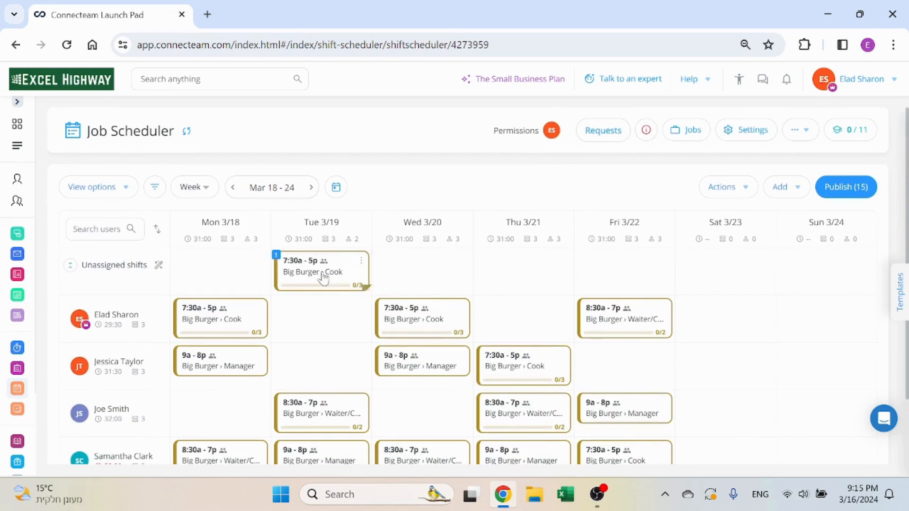
pyautogui.moveTo(325, 268); pyautogui.dragTo(325, 318)
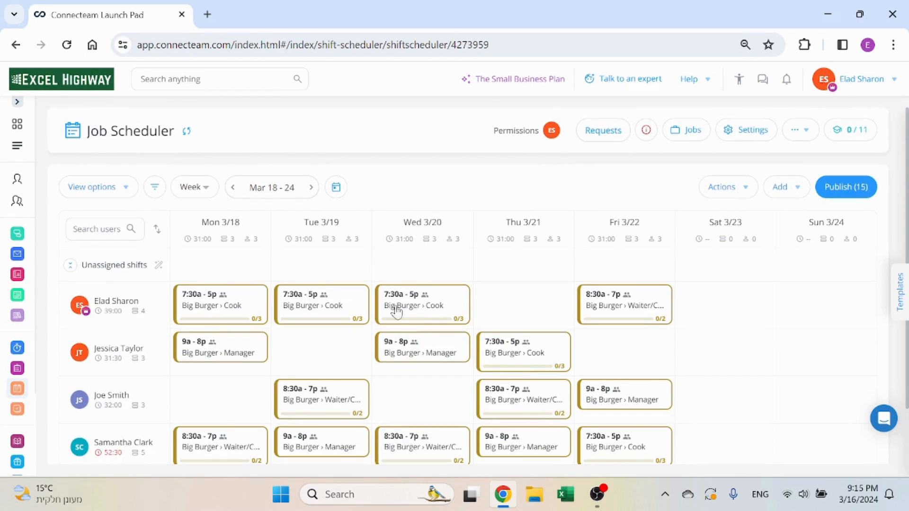
# - Publish the 15 draft shifts for Mar 18 - Mar 24
pyautogui.scroll(-1, 495, 324)
pyautogui.scroll(-1, 495, 324)
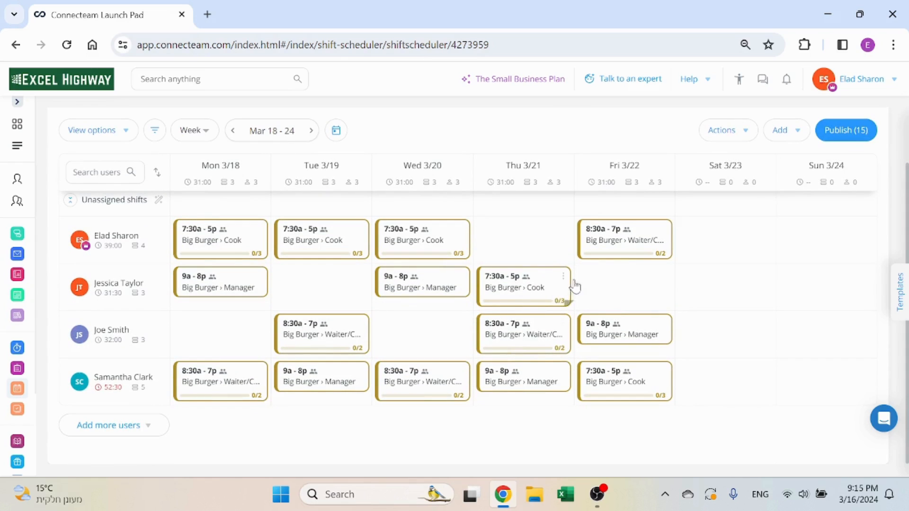
pyautogui.moveTo(635, 291)
pyautogui.click(844, 133)
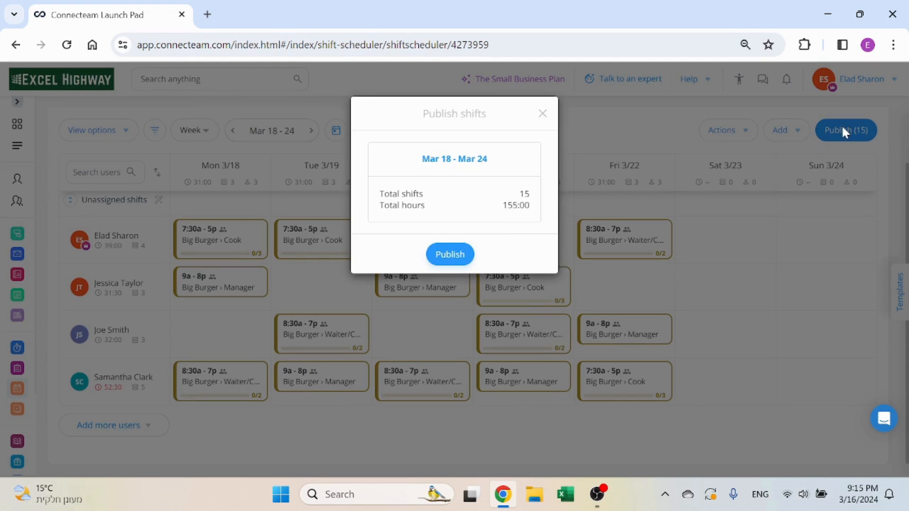
pyautogui.click(455, 256)
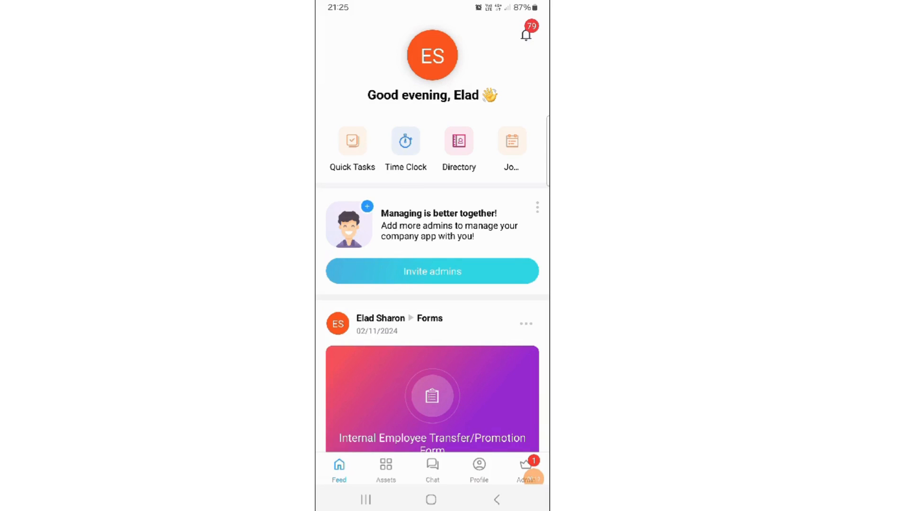
# - In the Connecteam mobile app, accept the Tue 19/3 07:30 to 17:00 shift from its notification and return to the feed
pyautogui.click(527, 34)
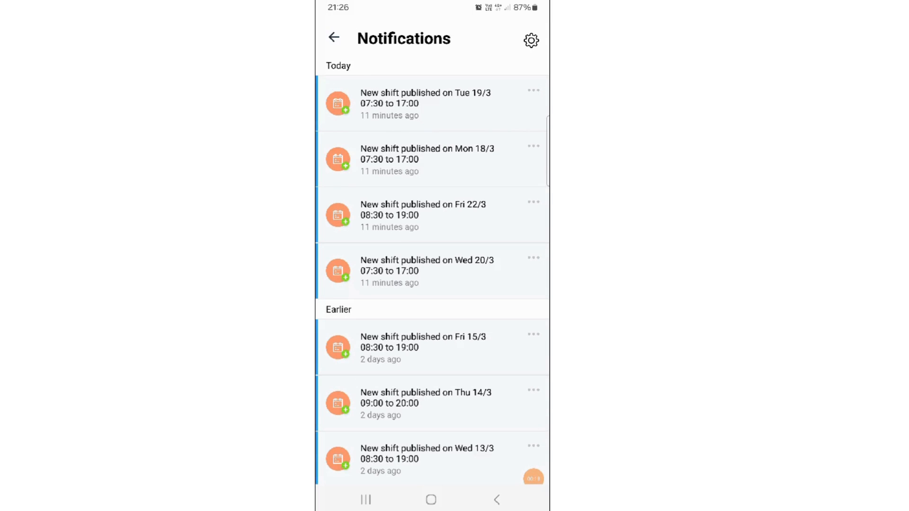
pyautogui.click(427, 104)
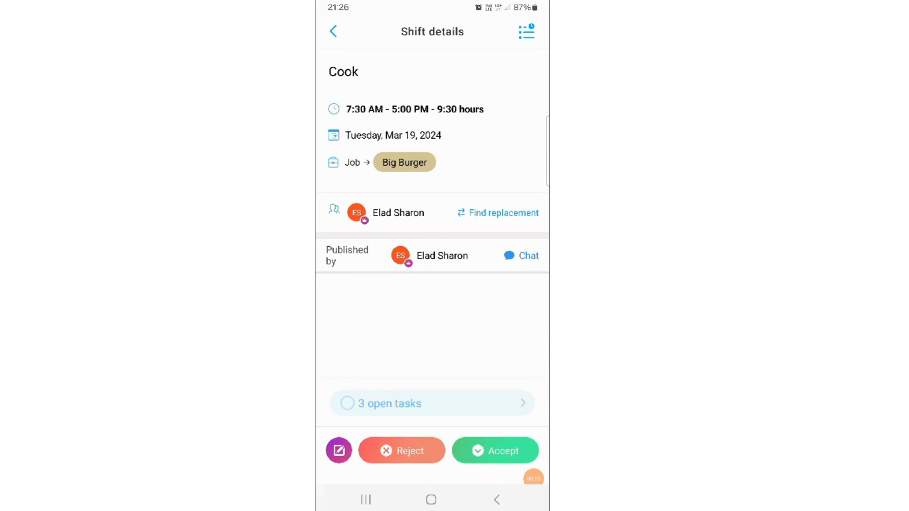
pyautogui.click(496, 451)
pyautogui.click(462, 459)
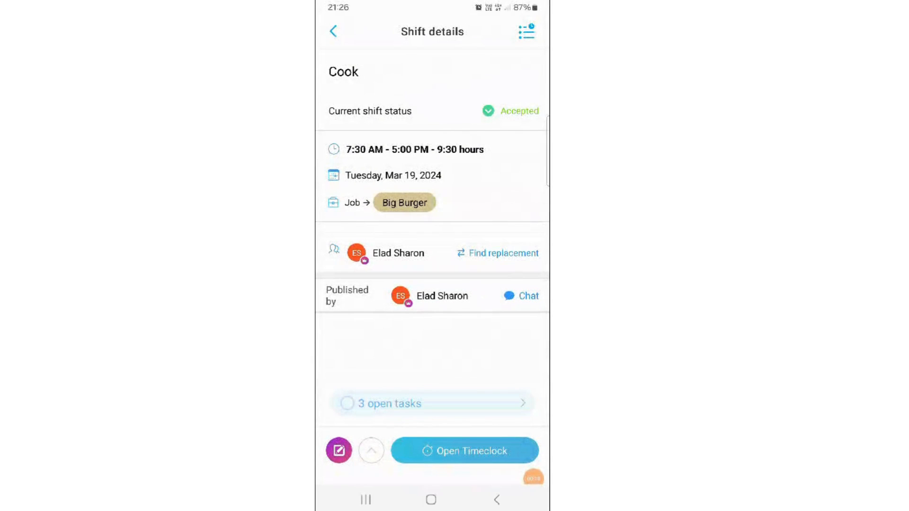
pyautogui.click(333, 32)
pyautogui.click(334, 37)
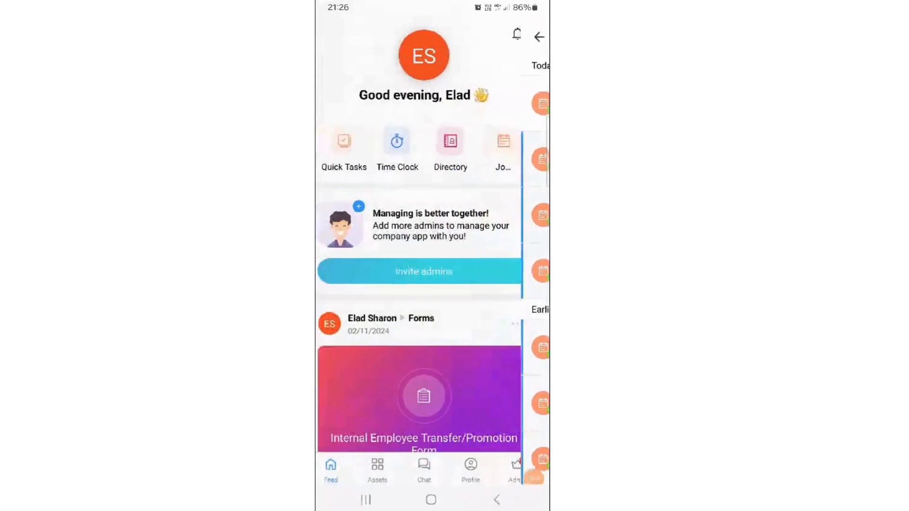
# - Open the mobile Job Scheduler and review the employee's own upcoming shifts
pyautogui.click(512, 147)
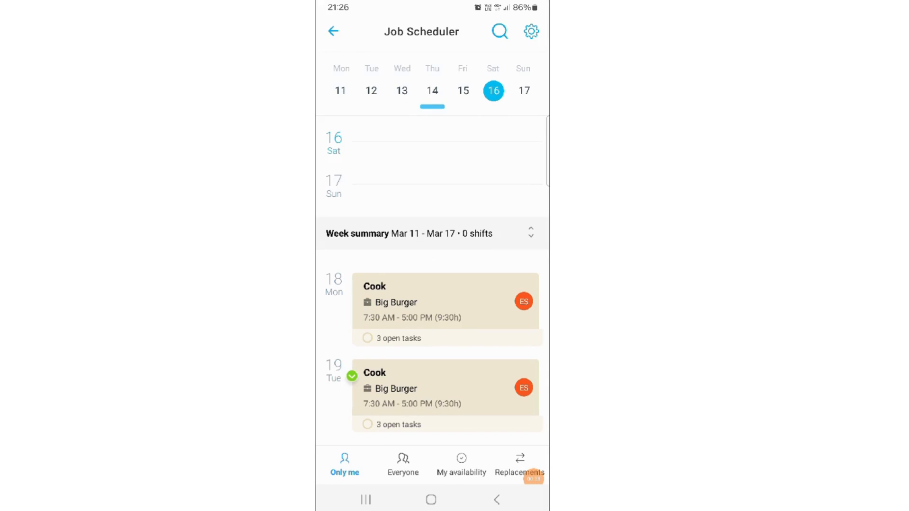
pyautogui.scroll(-10, 432, 284)
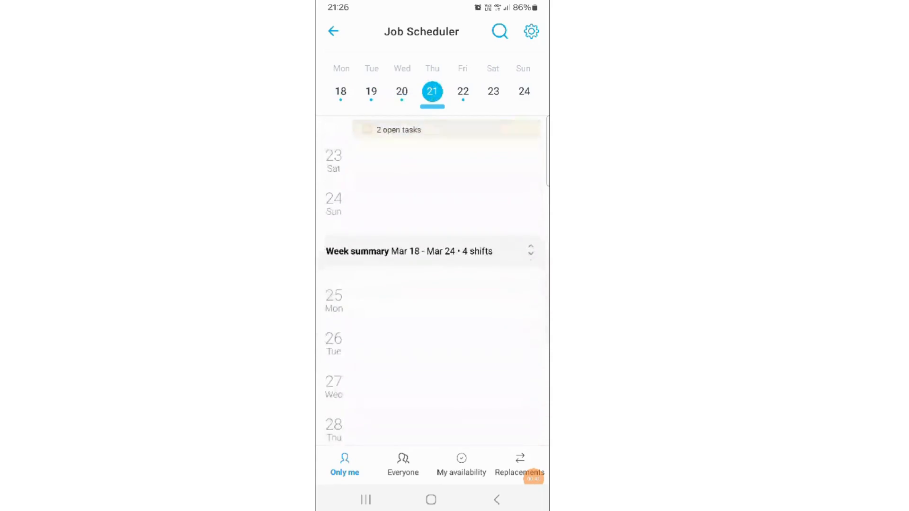
pyautogui.scroll(10, 432, 284)
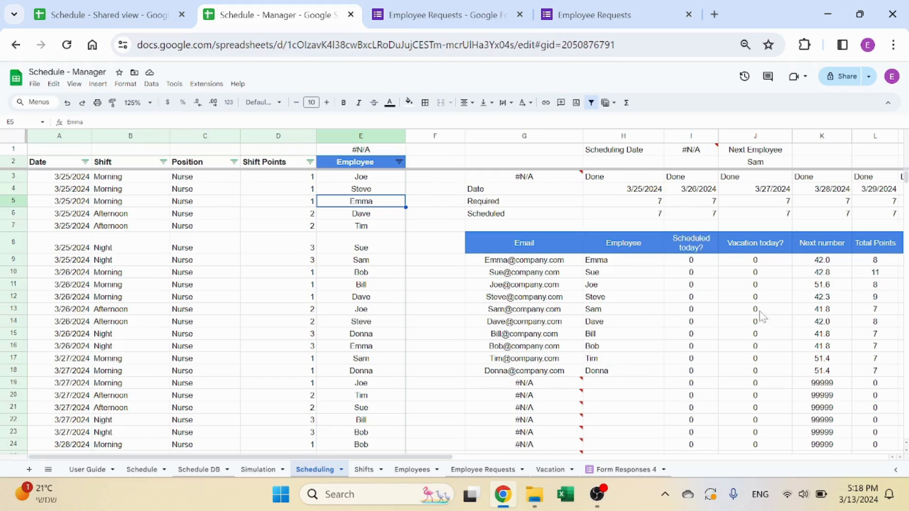
# - Back in the Google Sheets manager file, examine the employees' AVG values in the Scheduling sheet's summary table
pyautogui.moveTo(429, 457); pyautogui.dragTo(580, 457)
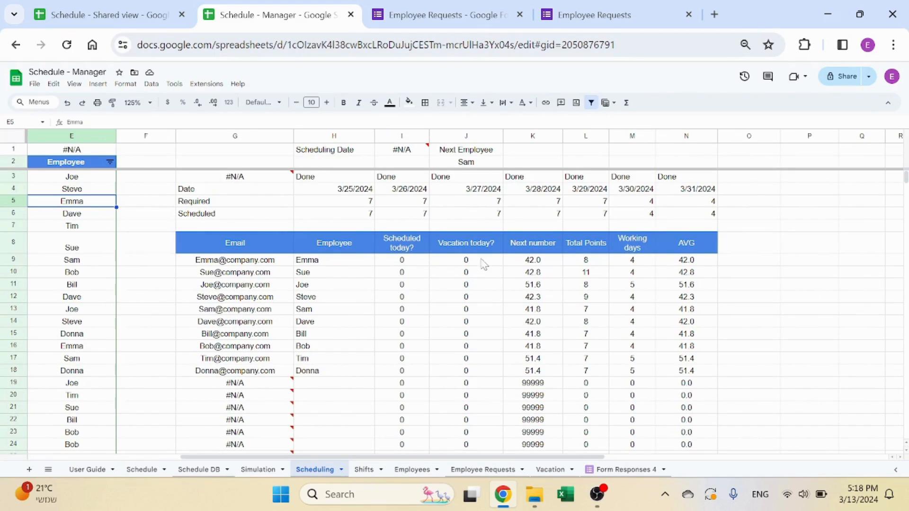
pyautogui.click(705, 262)
pyautogui.click(705, 297)
pyautogui.click(705, 334)
pyautogui.click(700, 375)
pyautogui.click(713, 322)
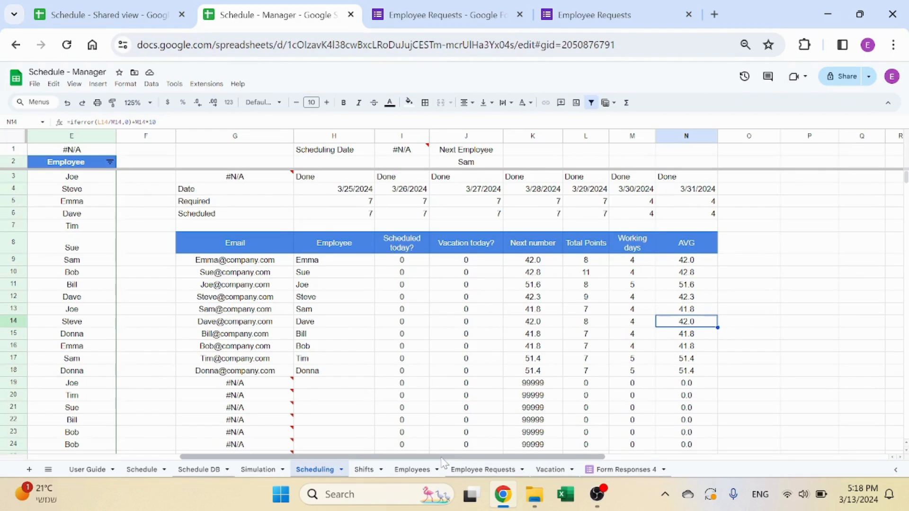
# - Examine the 3/25/2024 to 3/31/2024 date headers in the Simulation sheet against the dates in the Shifts sheet, ending on Simulation
pyautogui.hscroll(-5, 443, 462)
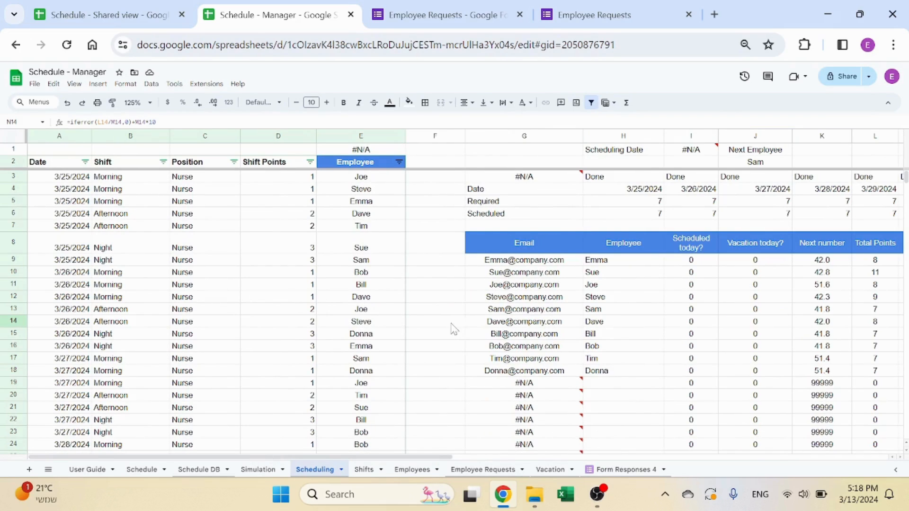
pyautogui.click(256, 472)
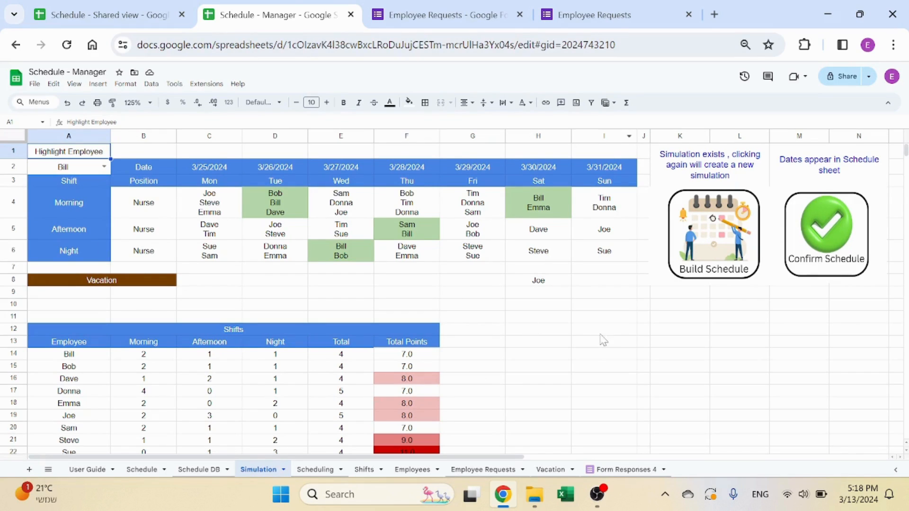
pyautogui.moveTo(212, 163); pyautogui.dragTo(592, 163)
pyautogui.click(580, 320)
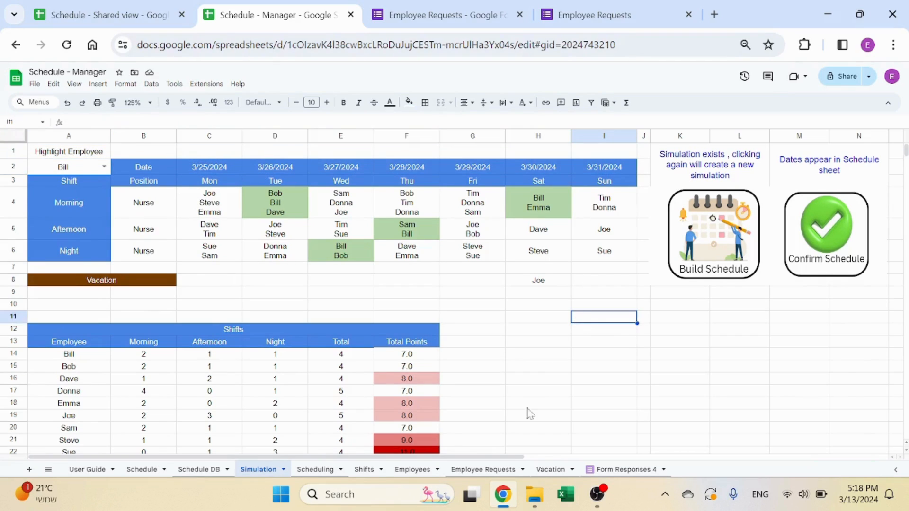
pyautogui.click(364, 470)
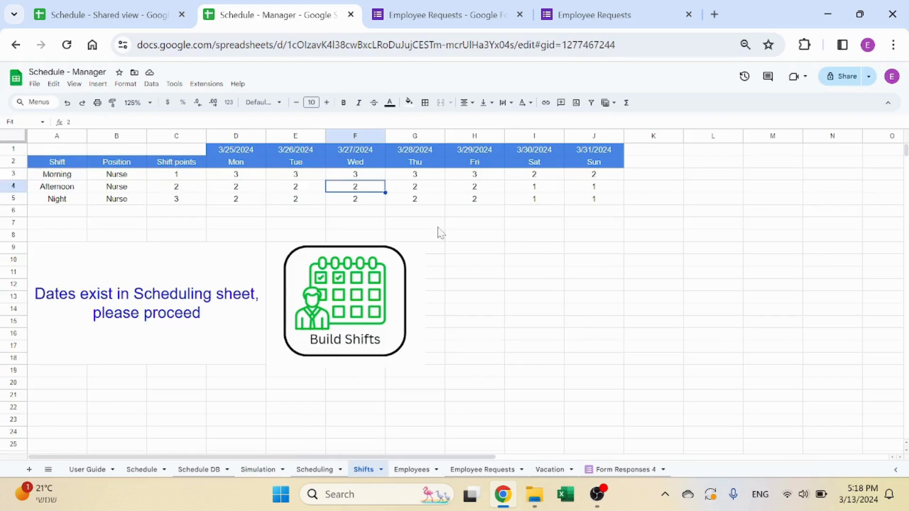
pyautogui.click(258, 469)
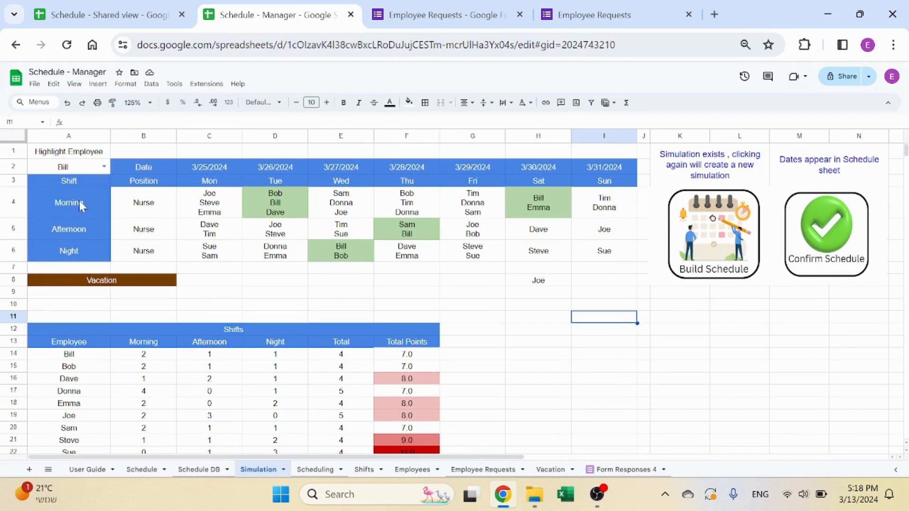
# - Examine the Simulation grid's shift names and each day's Morning assignments, comparing them with the assignment rows in the Scheduling sheet
pyautogui.moveTo(82, 204); pyautogui.dragTo(80, 258)
pyautogui.click(204, 204)
pyautogui.click(298, 206)
pyautogui.click(361, 207)
pyautogui.click(432, 206)
pyautogui.click(490, 208)
pyautogui.click(551, 202)
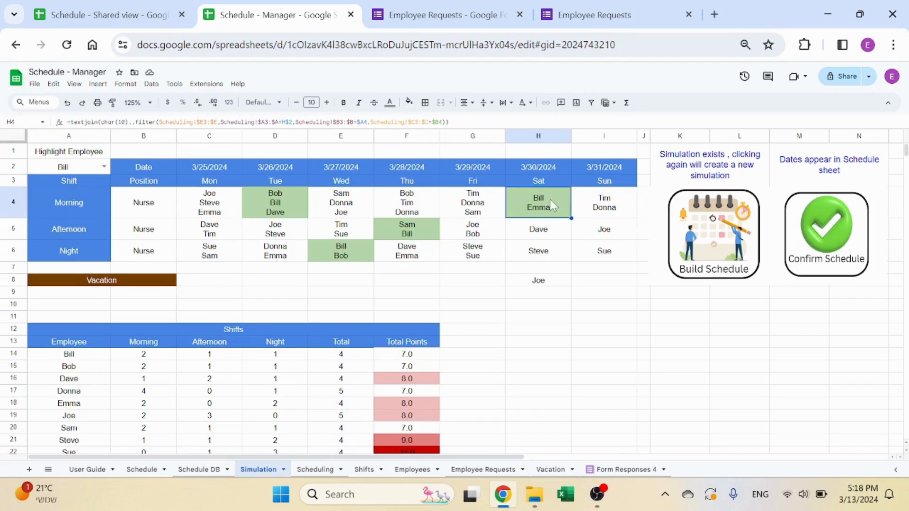
pyautogui.click(616, 207)
pyautogui.click(316, 469)
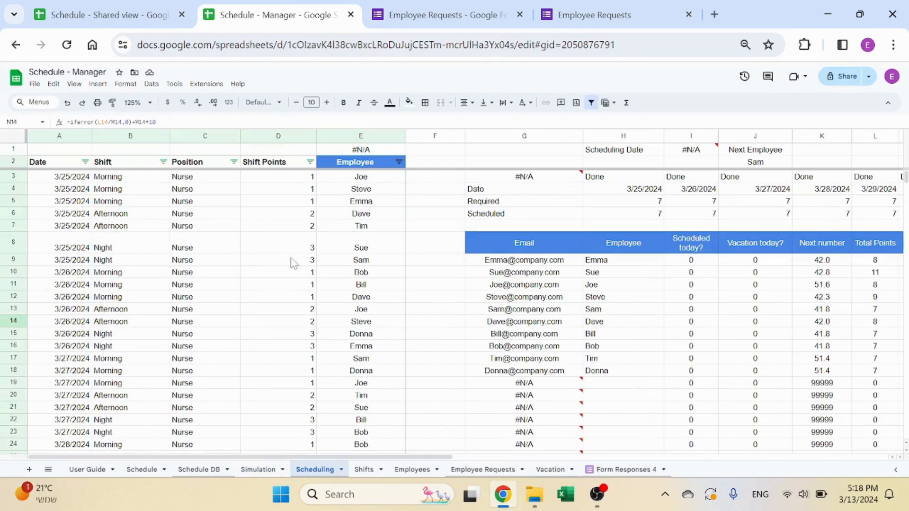
pyautogui.click(258, 469)
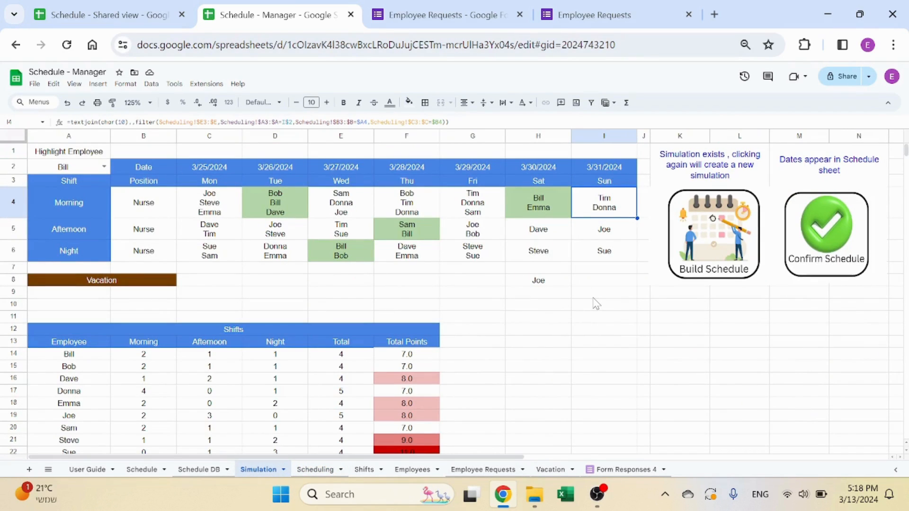
# - Examine the Simulation summary table's Morning, Afternoon and Night counts in row 14 and the Total Points in rows 22, 14 and 15
pyautogui.click(564, 316)
pyautogui.scroll(-3, 521, 307)
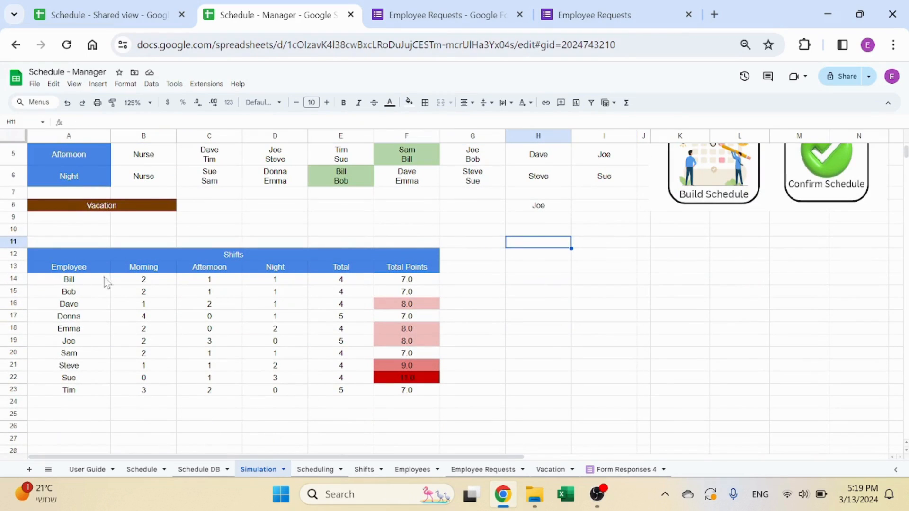
pyautogui.click(161, 283)
pyautogui.click(227, 284)
pyautogui.click(280, 283)
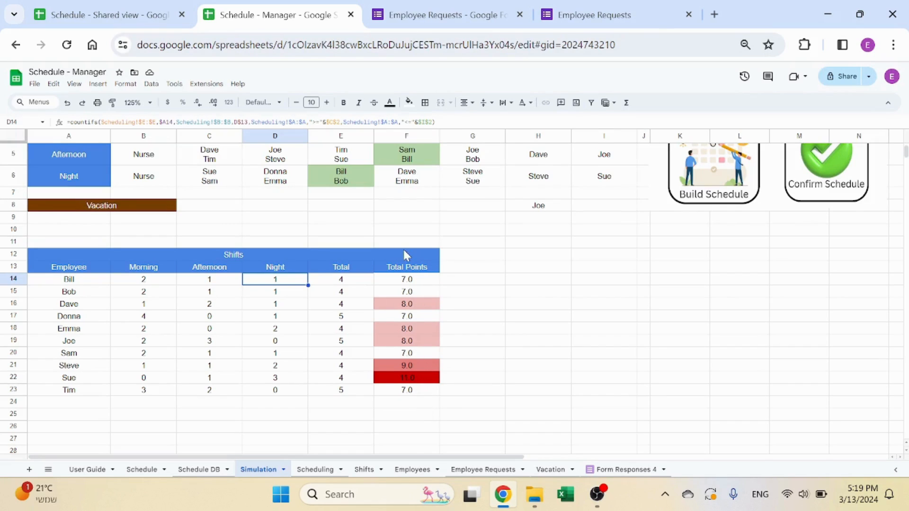
pyautogui.click(419, 382)
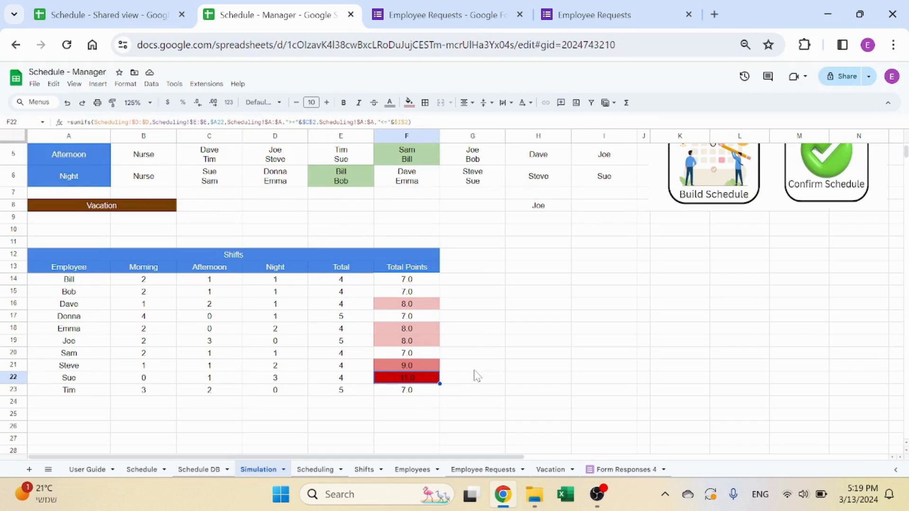
pyautogui.scroll(1, 421, 386)
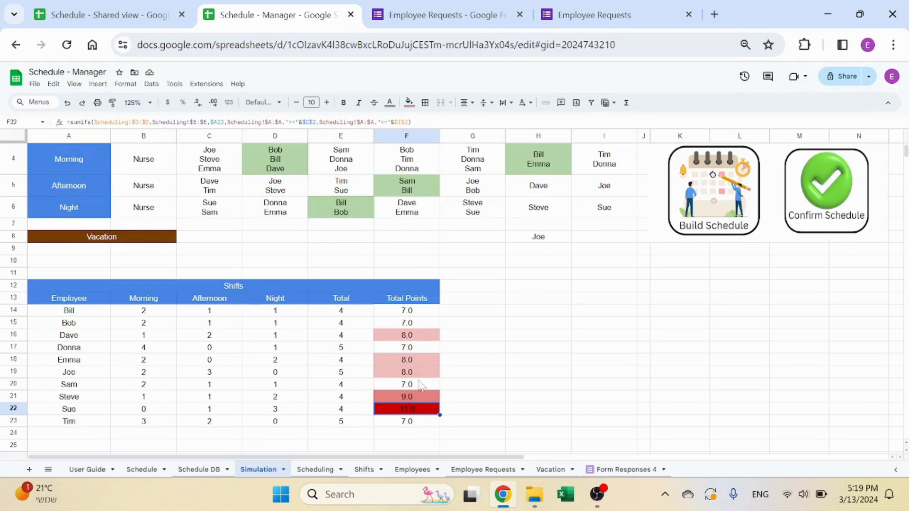
pyautogui.click(418, 311)
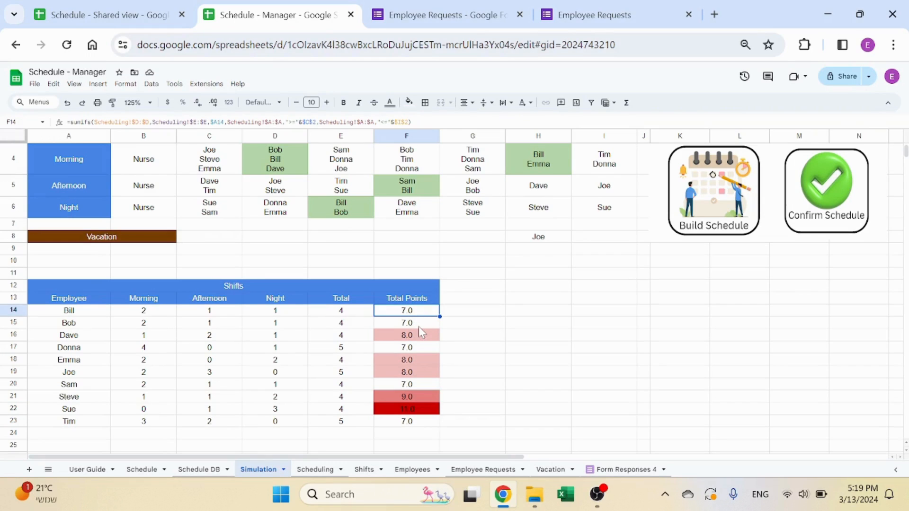
pyautogui.click(419, 326)
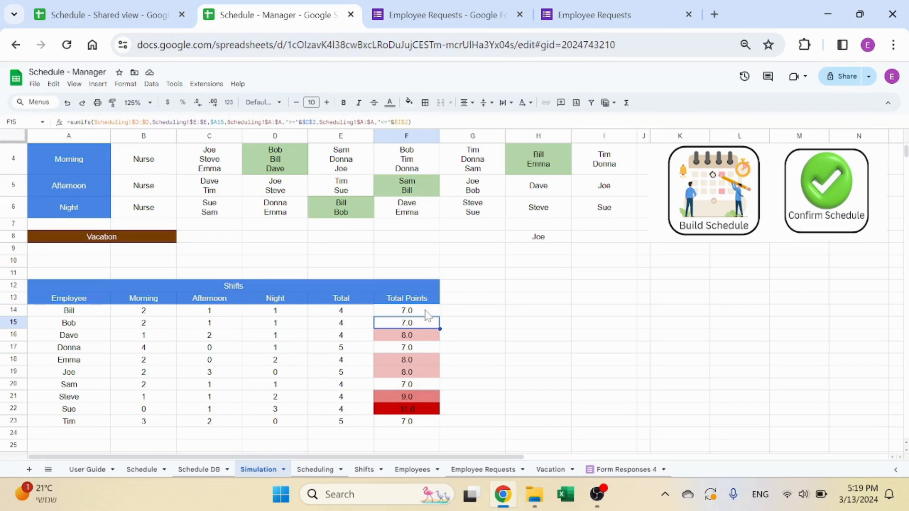
# - Compare the Night counts in rows 22 and 14 of the Simulation summary, and review all employees' Total values in E14:E23
pyautogui.click(287, 411)
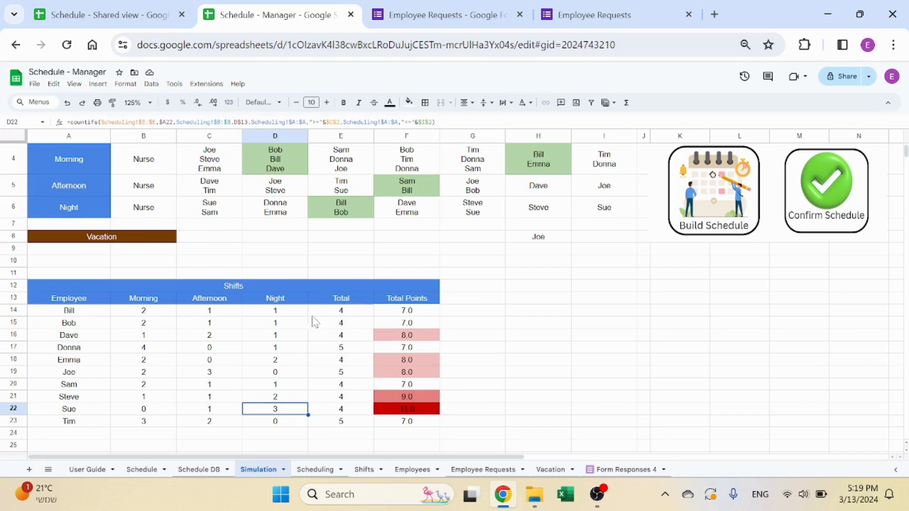
pyautogui.click(287, 312)
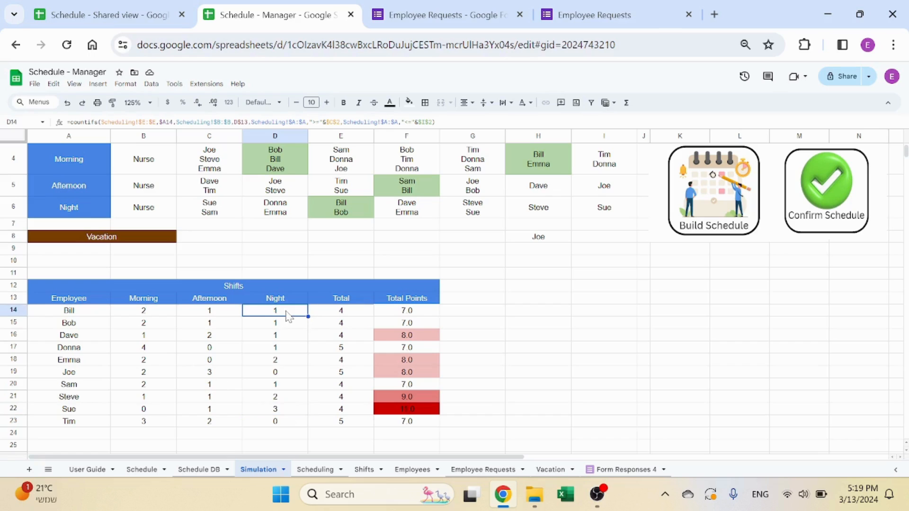
pyautogui.click(289, 411)
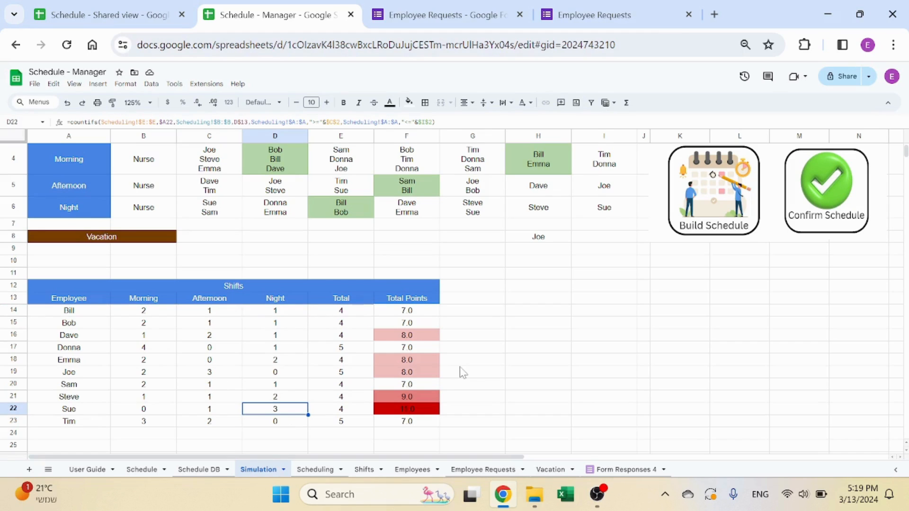
pyautogui.moveTo(353, 312); pyautogui.dragTo(353, 428)
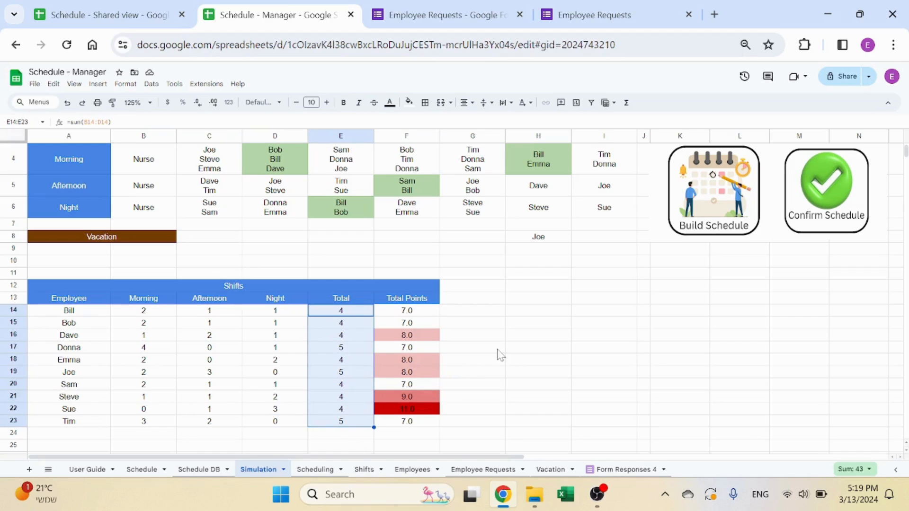
pyautogui.click(470, 352)
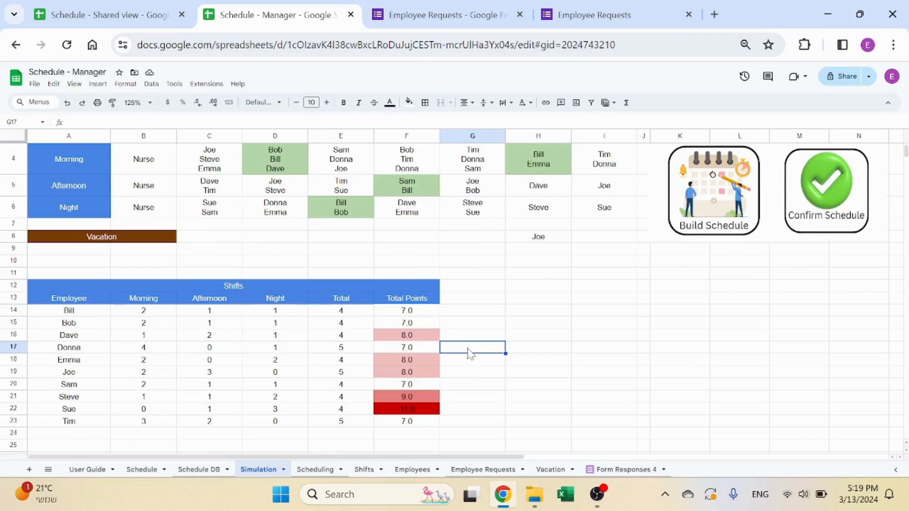
pyautogui.scroll(2, 470, 355)
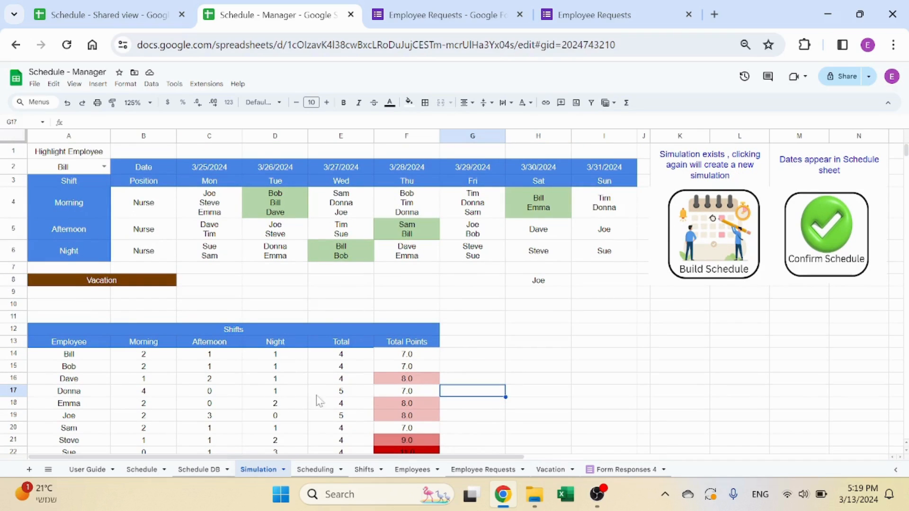
# - Examine the Scheduling sheet's shift rows, checking the shift names, shift points and assigned employees
pyautogui.click(315, 471)
pyautogui.click(173, 264)
pyautogui.click(102, 274)
pyautogui.click(294, 276)
pyautogui.click(401, 286)
pyautogui.click(388, 334)
pyautogui.click(376, 361)
pyautogui.click(371, 287)
pyautogui.click(373, 212)
pyautogui.click(284, 205)
pyautogui.click(107, 236)
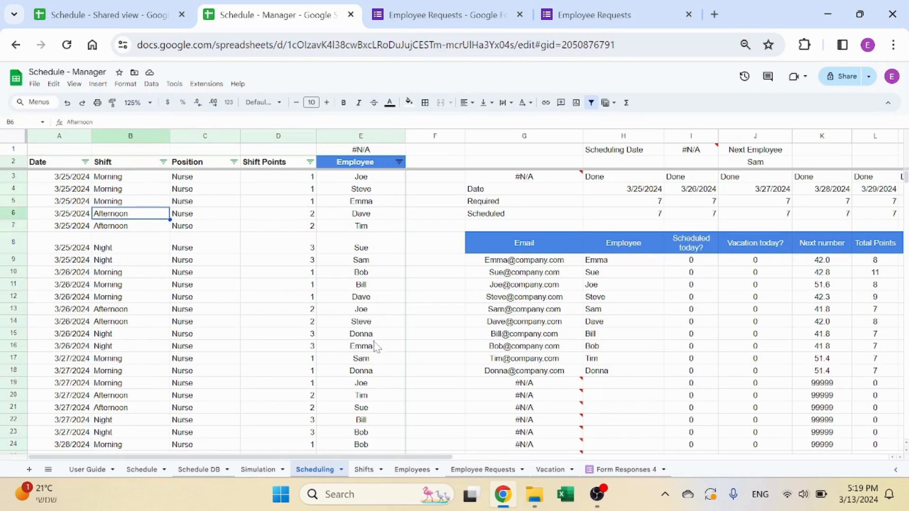
pyautogui.click(374, 344)
# - In the Simulation sheet, set Highlight Employee to the employee listed in row 22 of the summary table
pyautogui.click(267, 472)
pyautogui.scroll(-2, 327, 393)
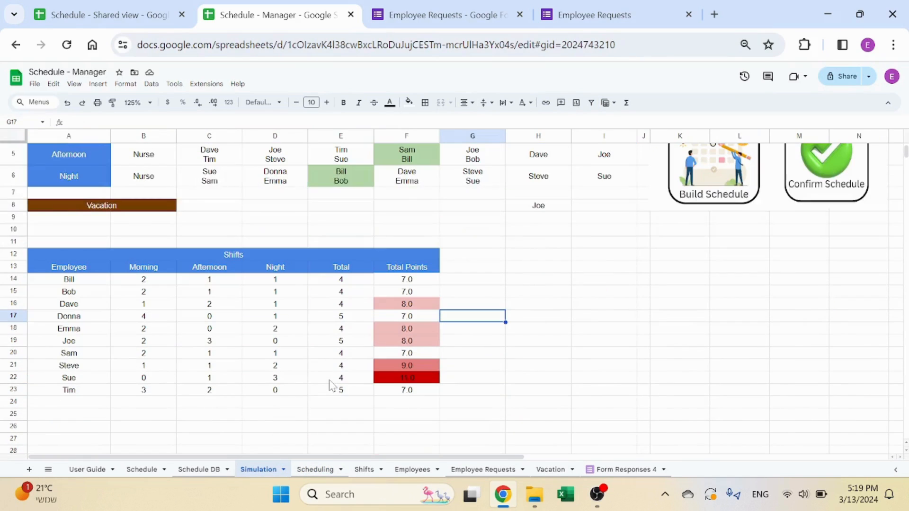
pyautogui.click(294, 385)
pyautogui.scroll(3, 392, 325)
pyautogui.scroll(-1, 392, 325)
pyautogui.scroll(1, 391, 325)
pyautogui.click(75, 165)
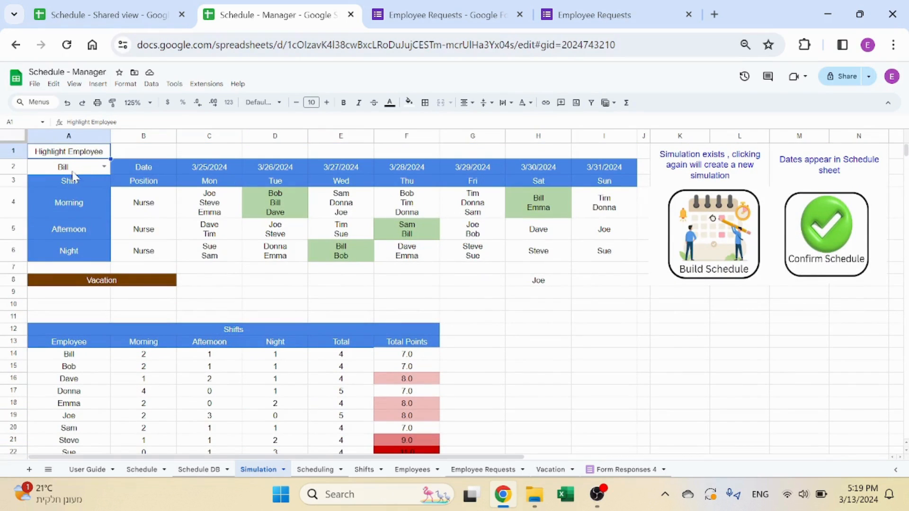
pyautogui.click(104, 166)
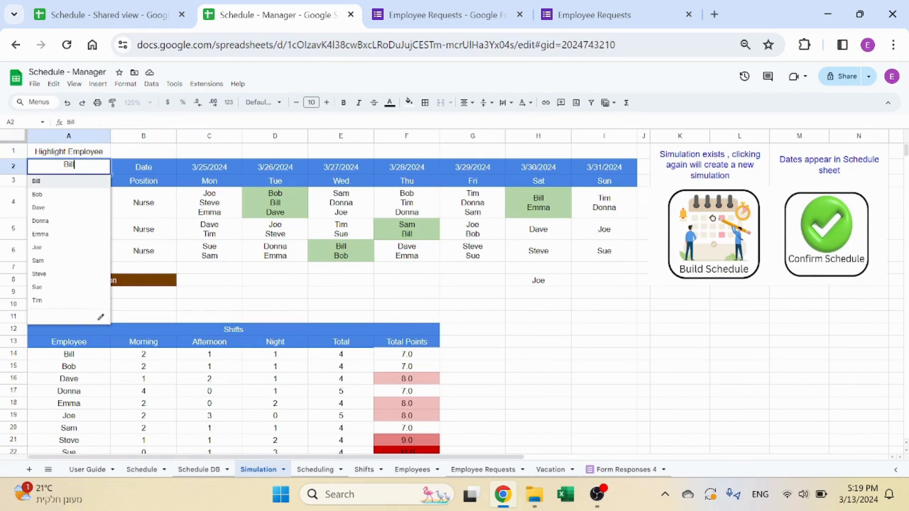
pyautogui.click(60, 287)
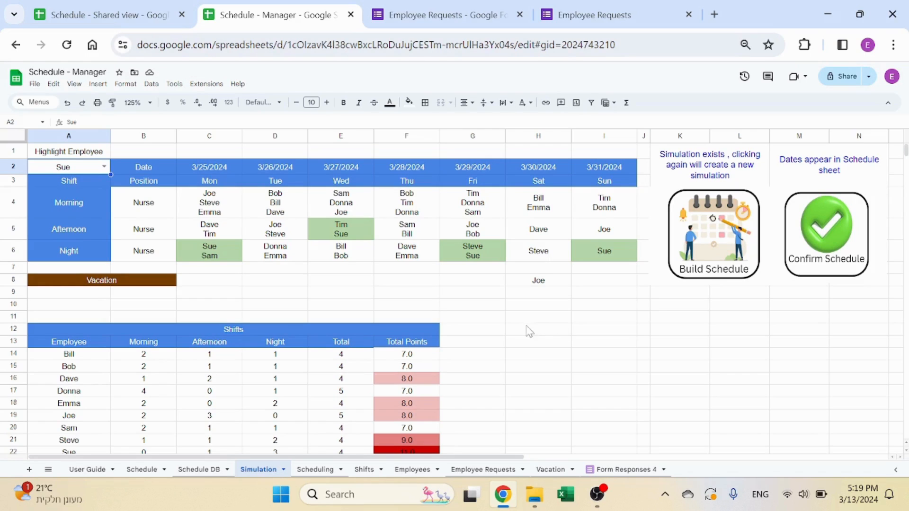
# - Reassign the 3/31/2024 Night shift in cell E45 of the Scheduling sheet to the employee in row 15 of the Simulation summary
pyautogui.click(616, 258)
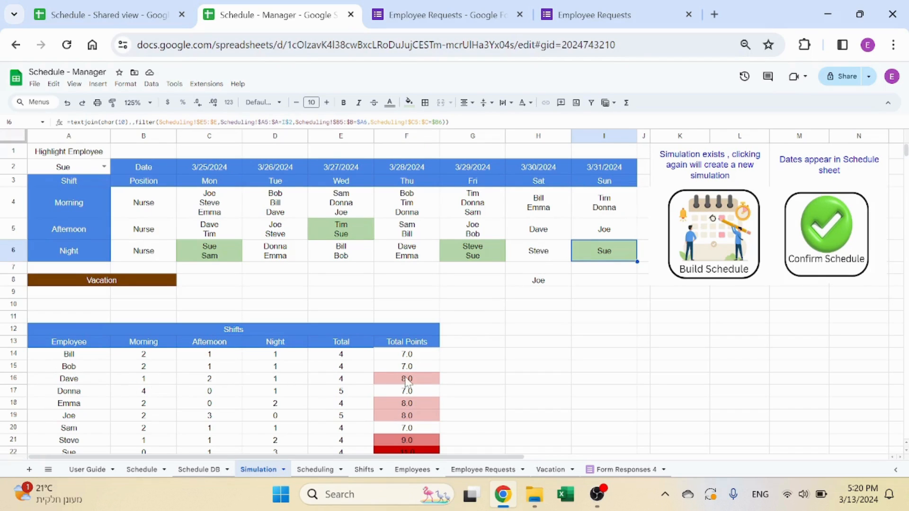
pyautogui.click(325, 470)
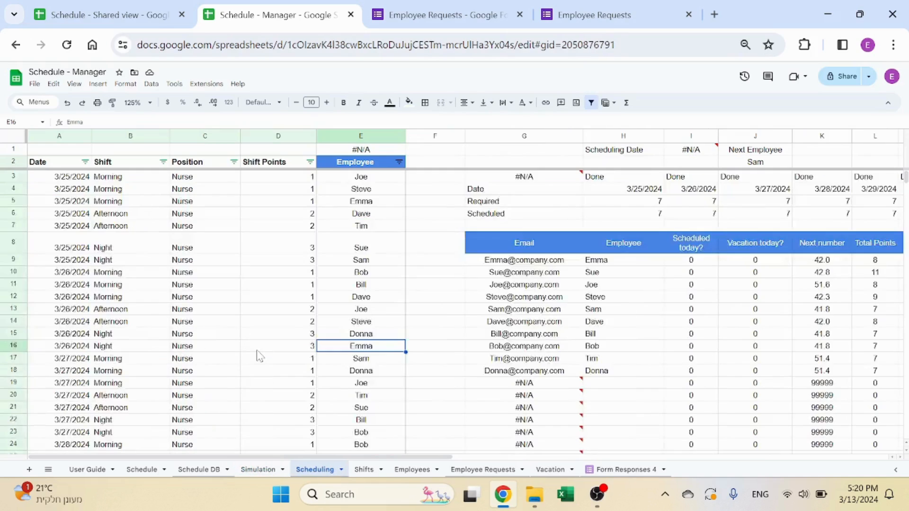
pyautogui.scroll(-2, 274, 360)
pyautogui.click(371, 391)
pyautogui.write('Bob')
pyautogui.press('Return')
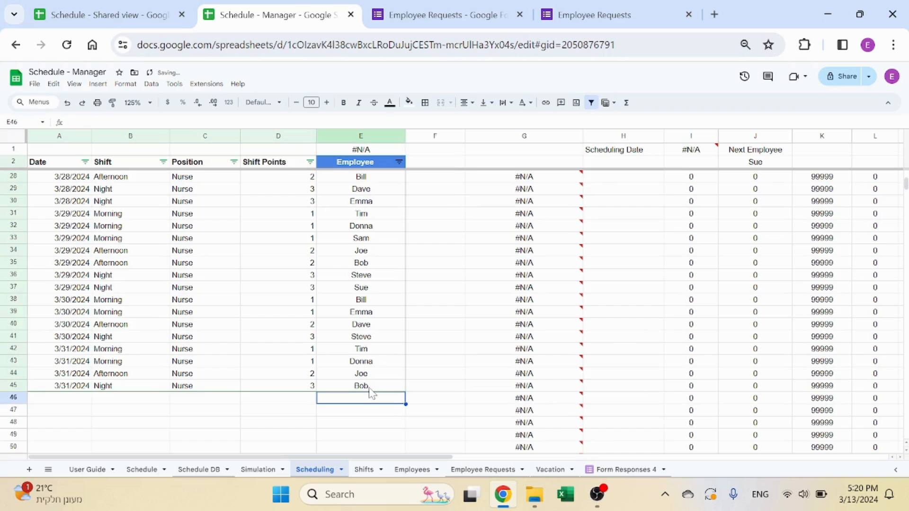
# - Back in the Simulation sheet, check the Total Points of the two employees affected by the reassignment, in rows 22 and 15
pyautogui.click(259, 470)
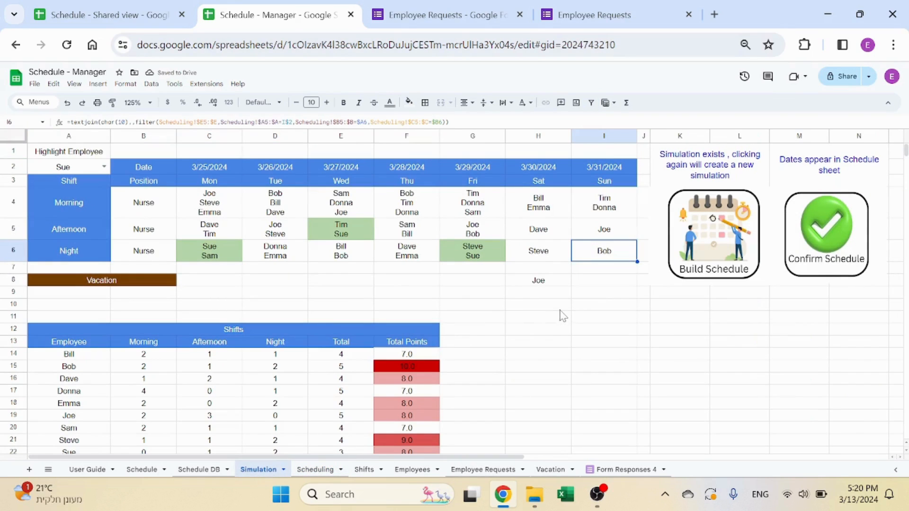
pyautogui.scroll(-1, 547, 331)
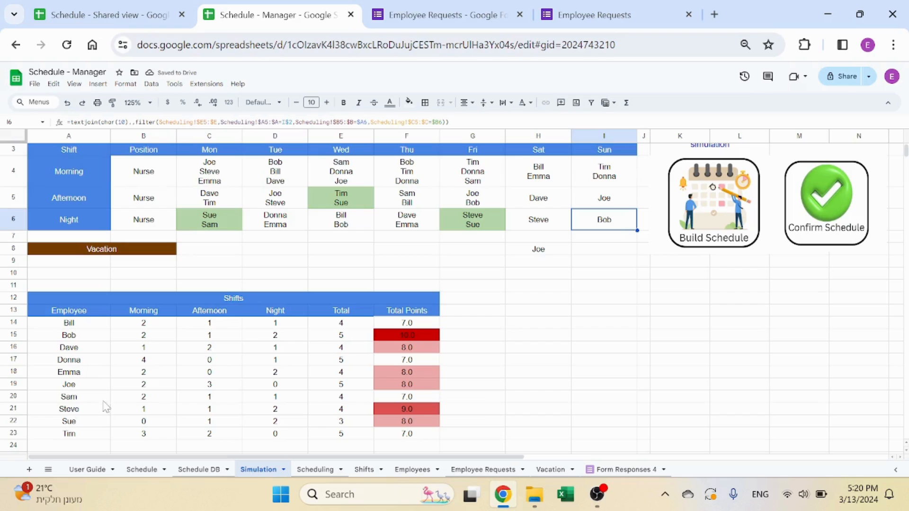
pyautogui.click(408, 423)
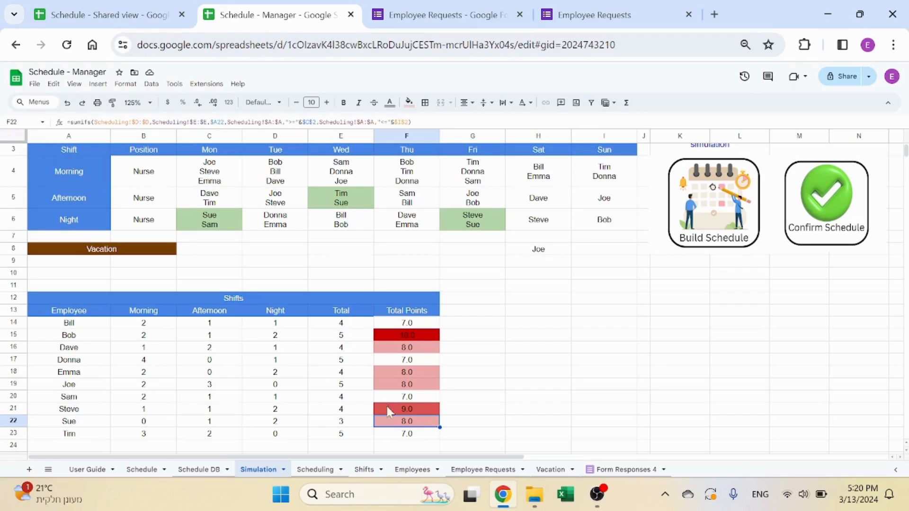
pyautogui.click(421, 337)
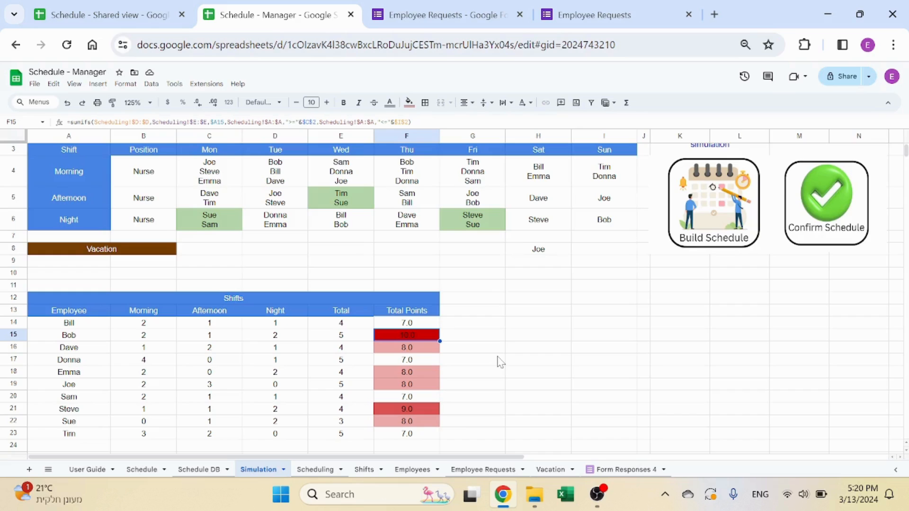
# - Change Highlight Employee in the Simulation sheet to the fifth employee in the list
pyautogui.scroll(1, 481, 360)
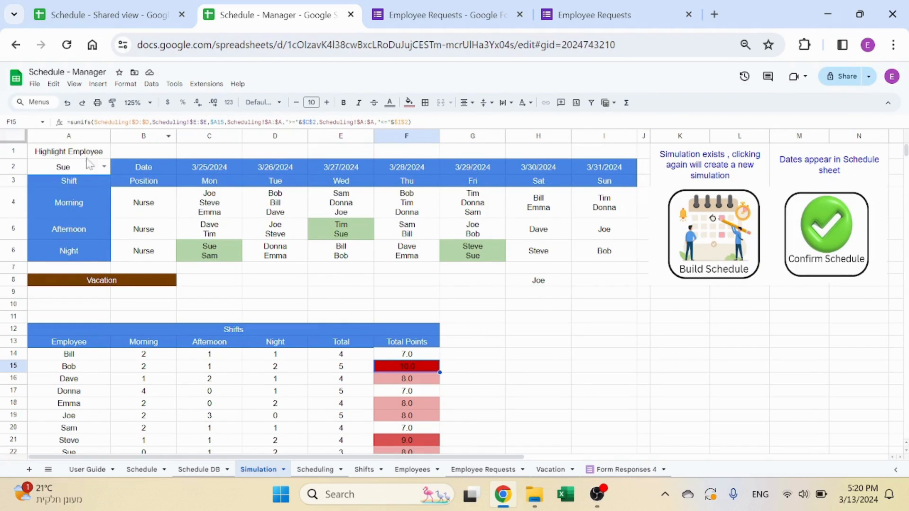
pyautogui.click(104, 166)
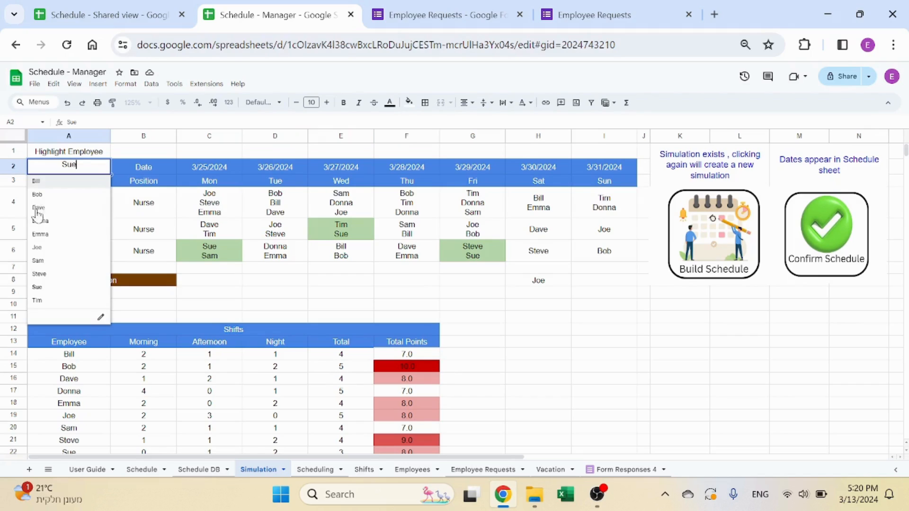
pyautogui.click(68, 235)
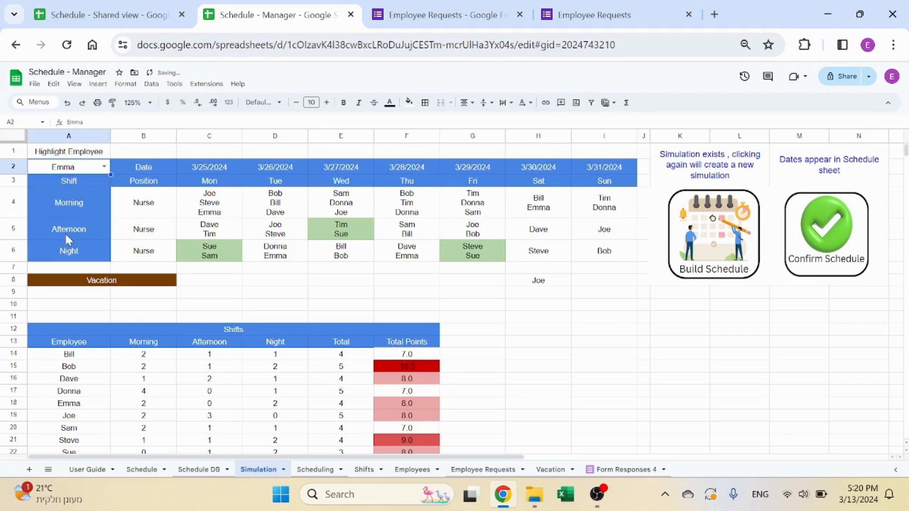
# - Set Highlight Employee in the Simulation sheet to the sixth employee in the list and compare their highlighted shifts with their 3/30/2024 vacation
pyautogui.click(104, 166)
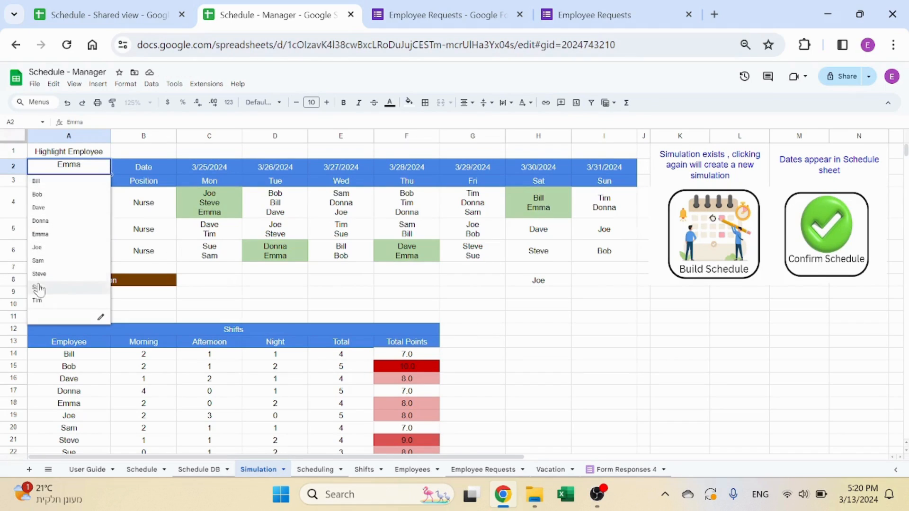
pyautogui.click(58, 248)
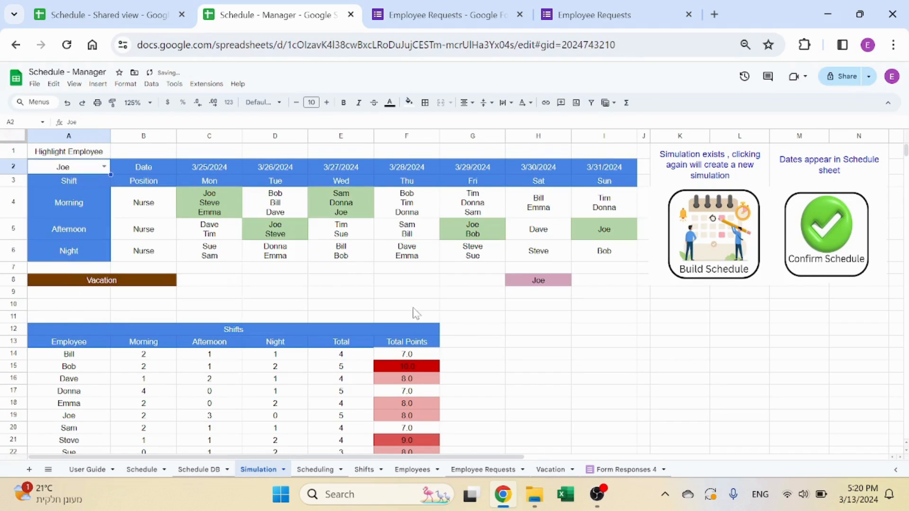
pyautogui.click(532, 283)
pyautogui.click(488, 281)
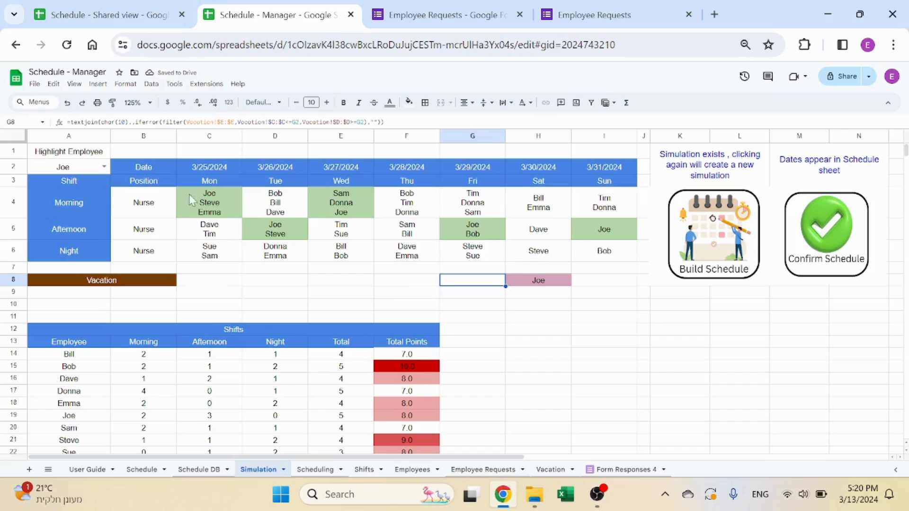
pyautogui.click(233, 206)
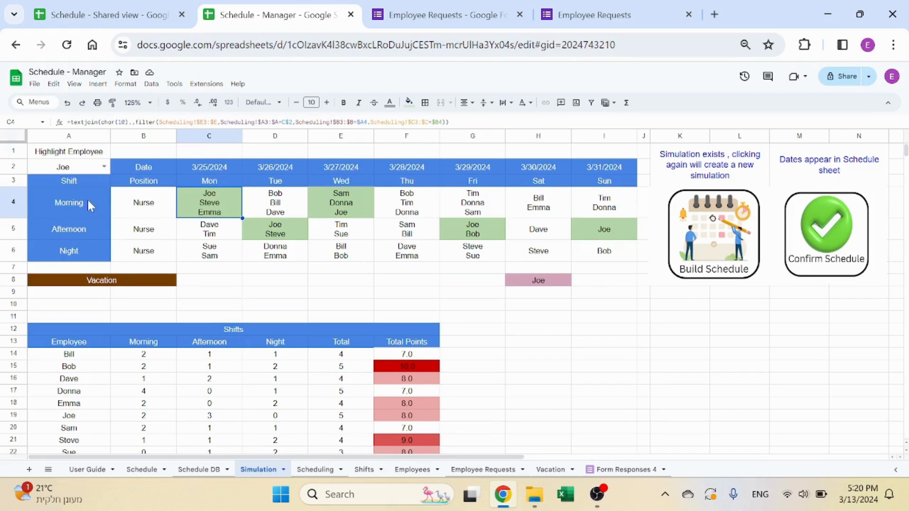
pyautogui.click(289, 229)
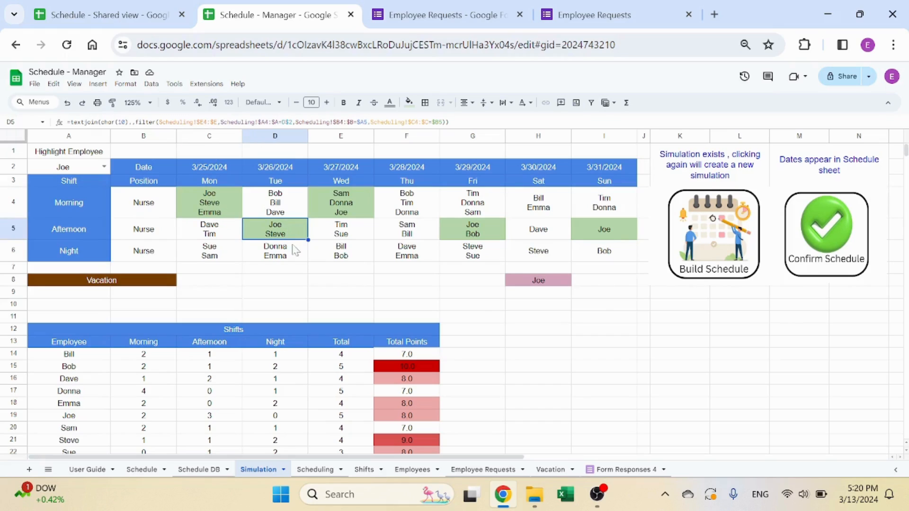
pyautogui.click(547, 282)
pyautogui.click(533, 313)
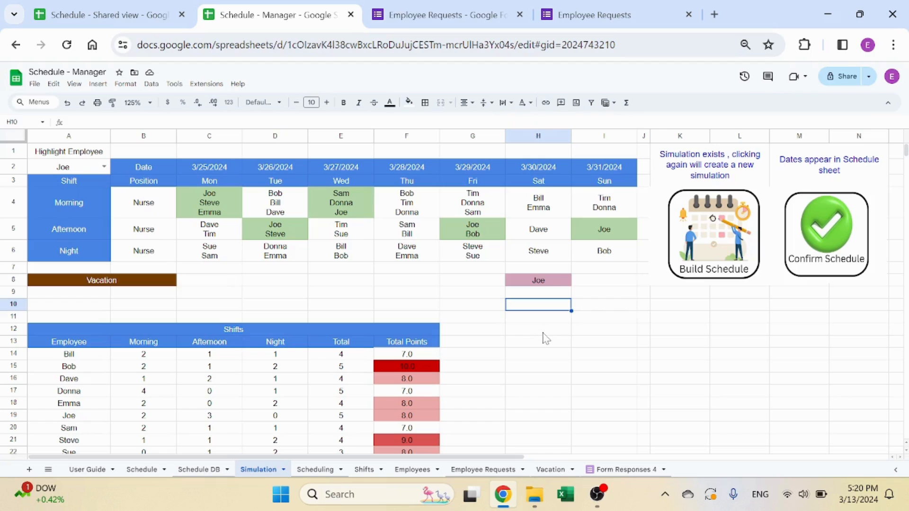
# - Build a new schedule simulation and clear the #N/A entry in cell E31 of the Scheduling sheet
pyautogui.click(715, 236)
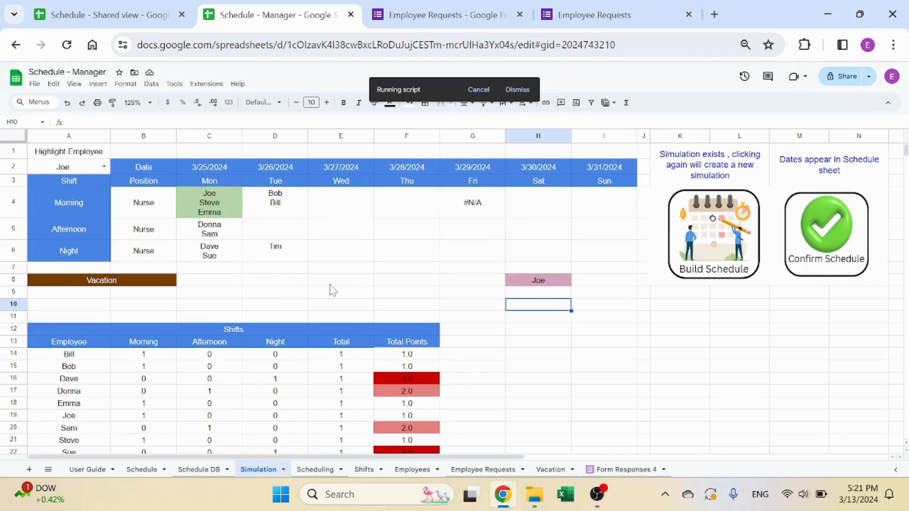
pyautogui.click(324, 470)
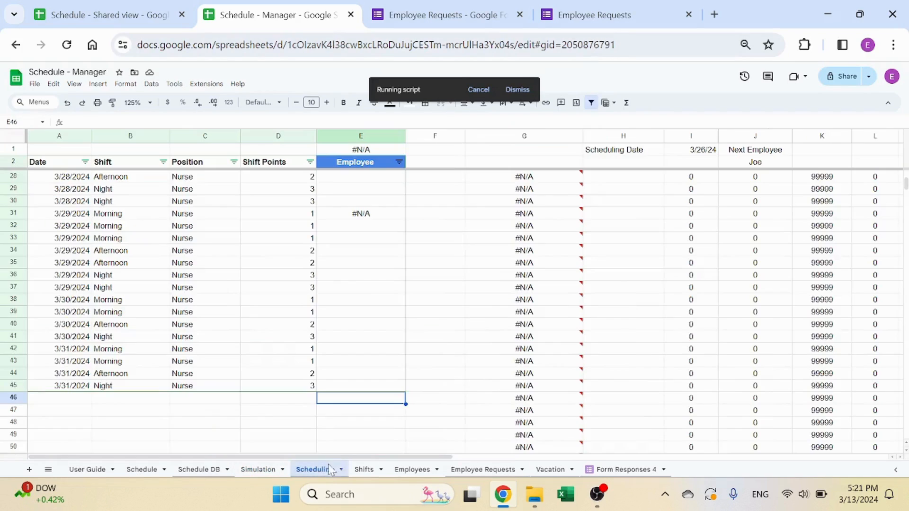
pyautogui.click(382, 219)
pyautogui.press('Delete')
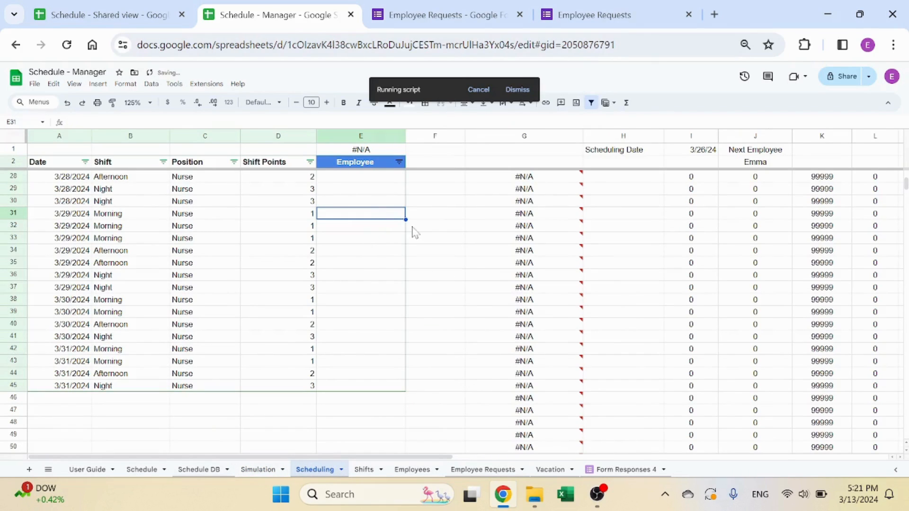
pyautogui.click(436, 277)
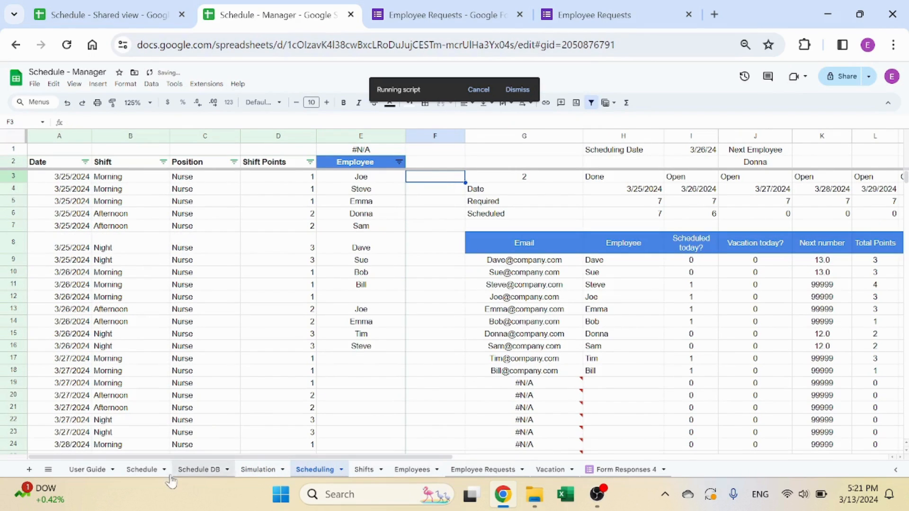
# - Look over the Schedule DB and Schedule sheets, and check each employee's shift totals in the Simulation sheet
pyautogui.click(207, 471)
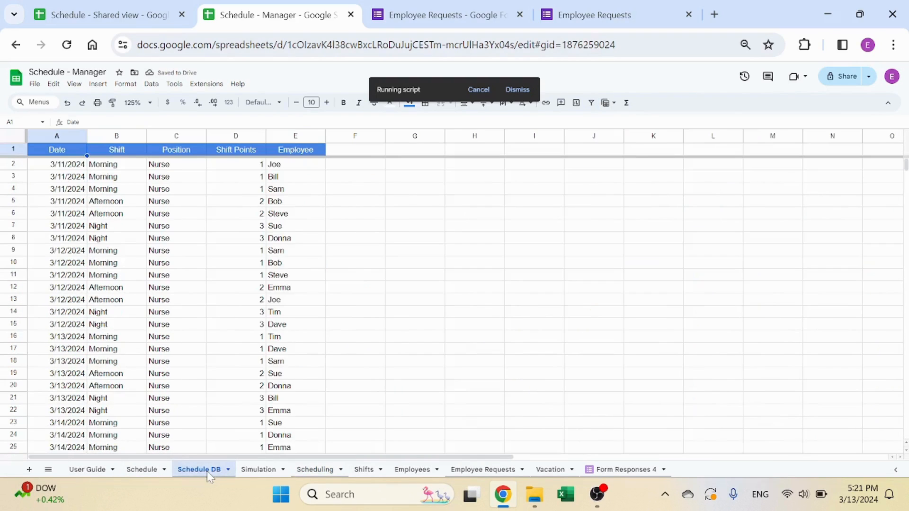
pyautogui.click(142, 470)
pyautogui.click(258, 470)
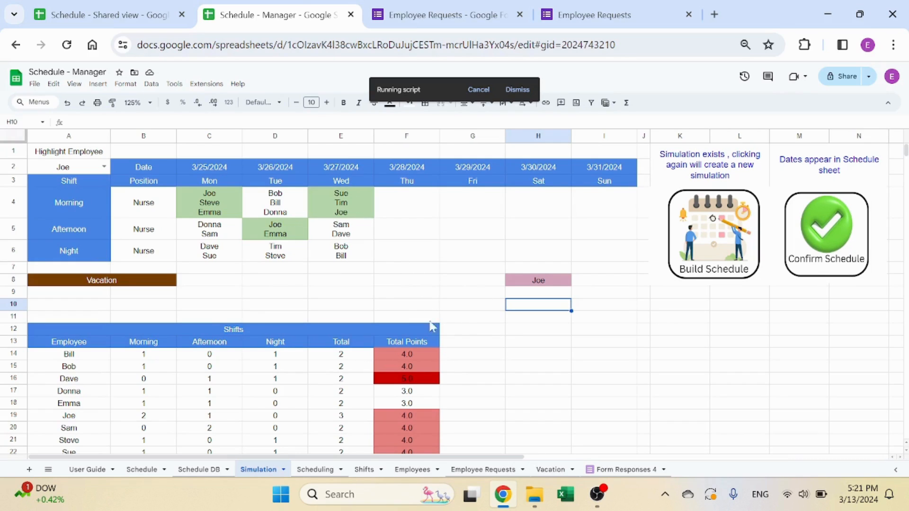
pyautogui.scroll(-2, 410, 316)
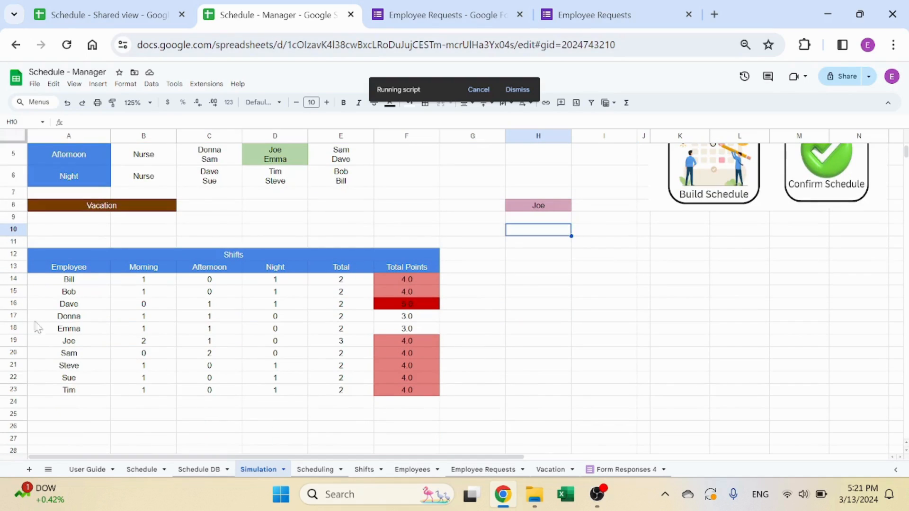
pyautogui.scroll(-1, 37, 326)
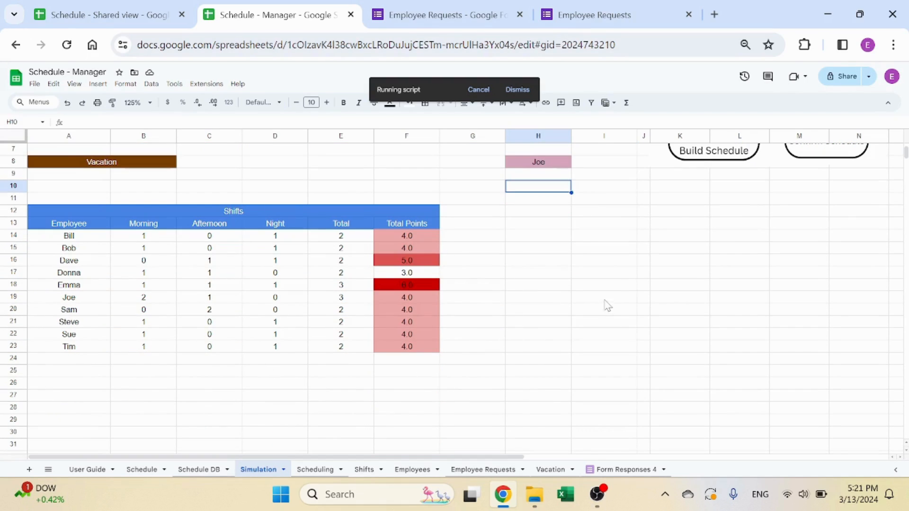
pyautogui.scroll(3, 615, 298)
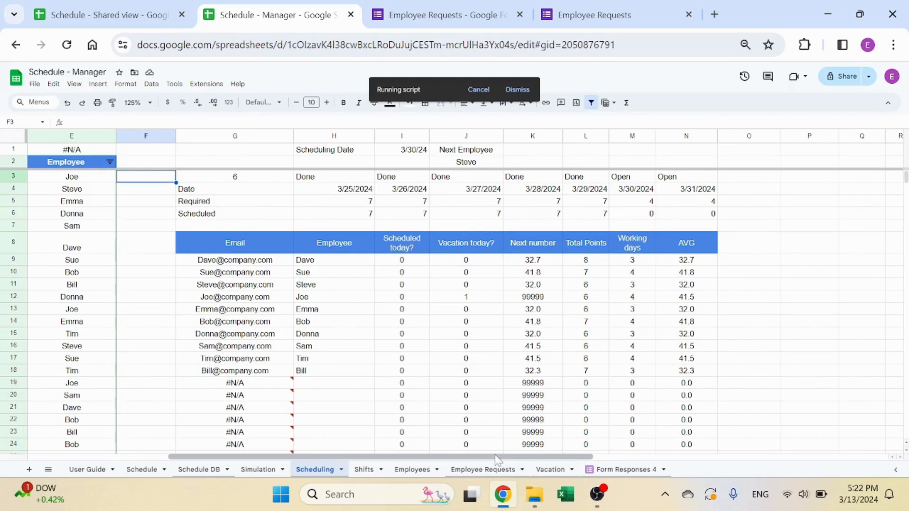
# - Compare the employee points table in the Scheduling sheet with the Schedule and Simulation sheets
pyautogui.moveTo(495, 457); pyautogui.dragTo(237, 452)
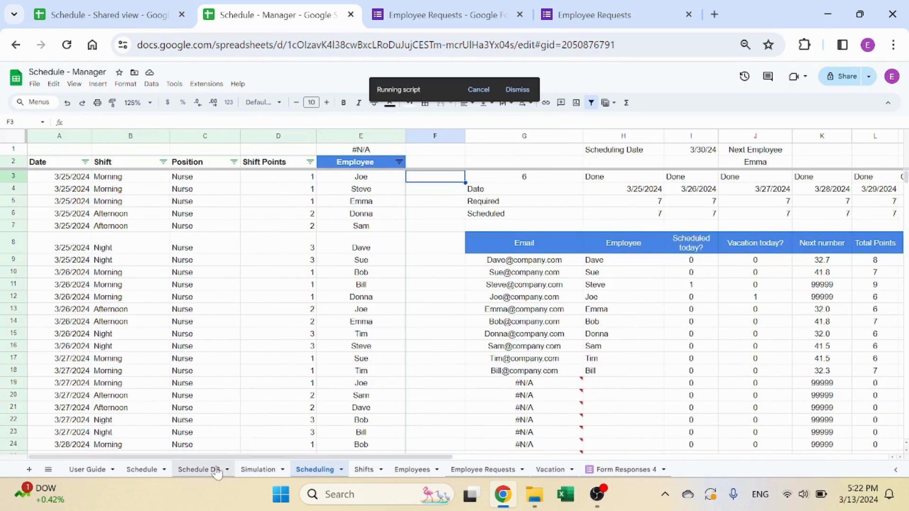
pyautogui.click(175, 471)
pyautogui.click(140, 472)
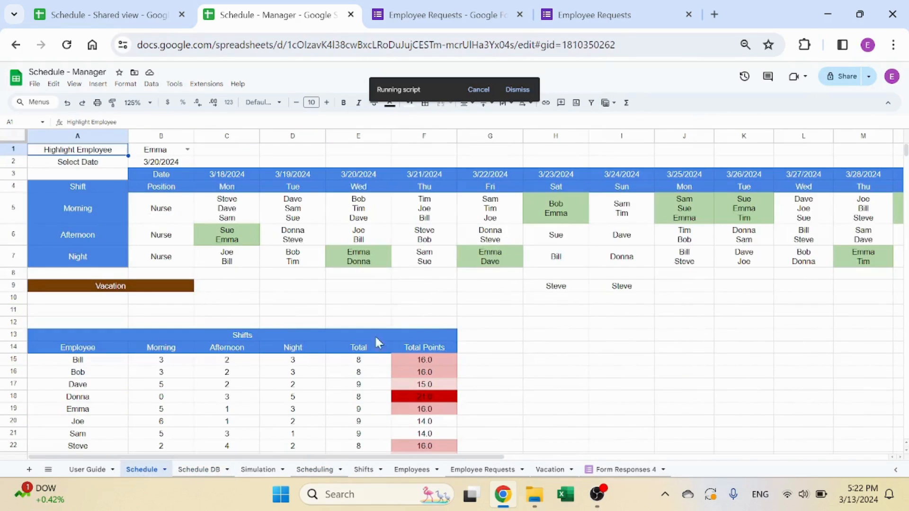
pyautogui.click(253, 469)
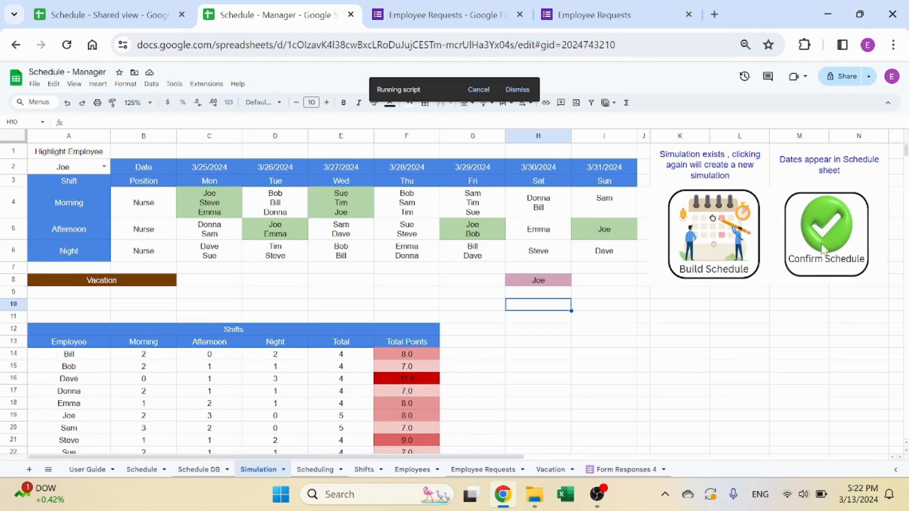
pyautogui.click(315, 469)
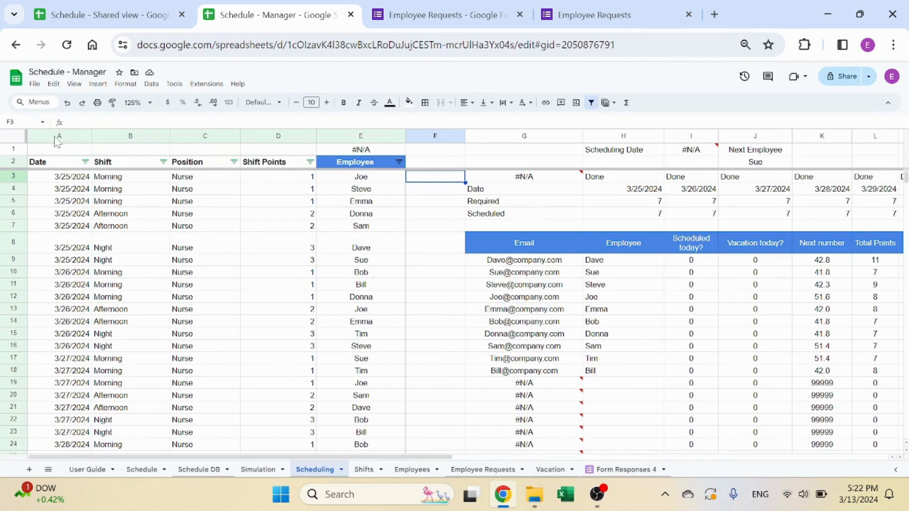
# - Review the dated shift rows in the Schedule DB sheet through late March 2024
pyautogui.click(190, 471)
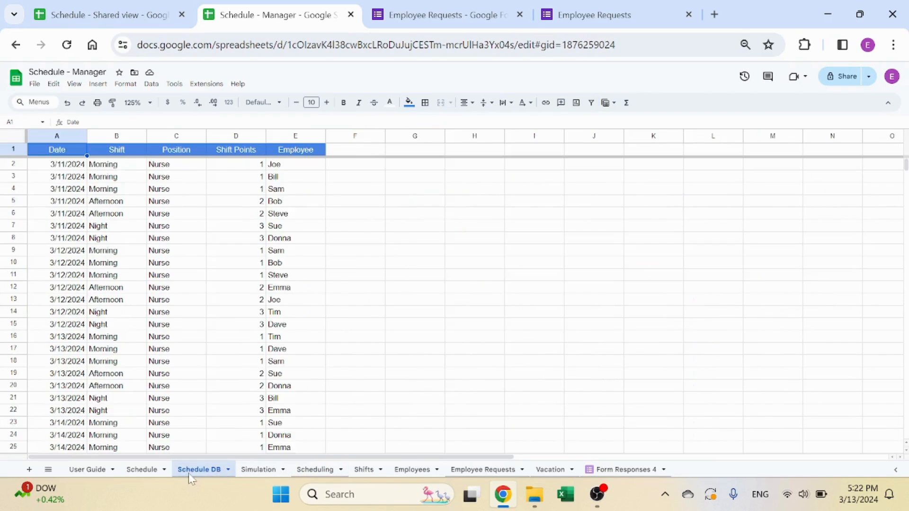
pyautogui.scroll(-12, 119, 268)
pyautogui.scroll(-20, 124, 273)
pyautogui.scroll(8, 124, 227)
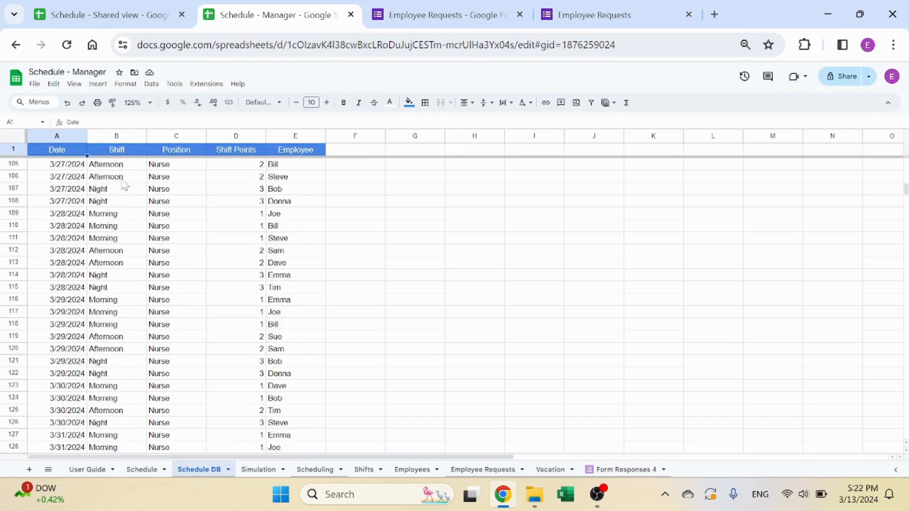
pyautogui.scroll(1, 121, 179)
pyautogui.click(128, 151)
pyautogui.press('Down')
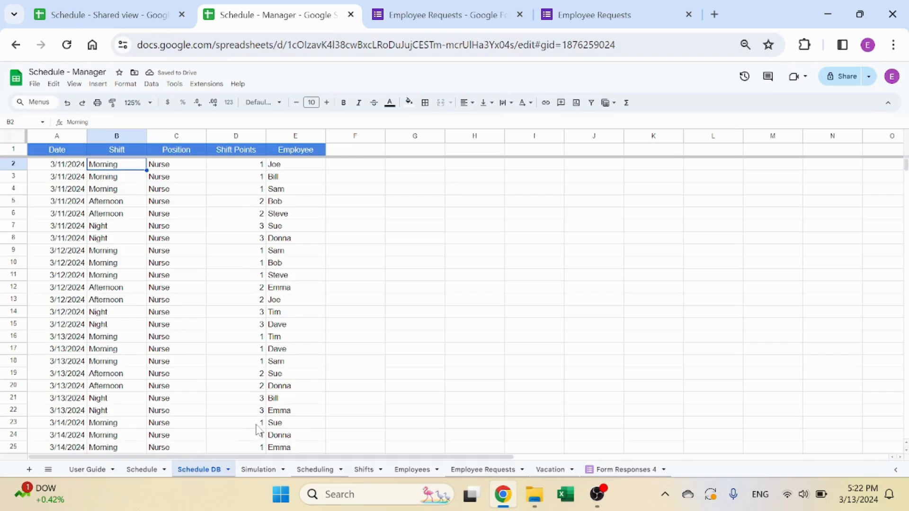
# - In the Schedule sheet, set Select Date in cell B2 to the formula =today()
pyautogui.click(142, 470)
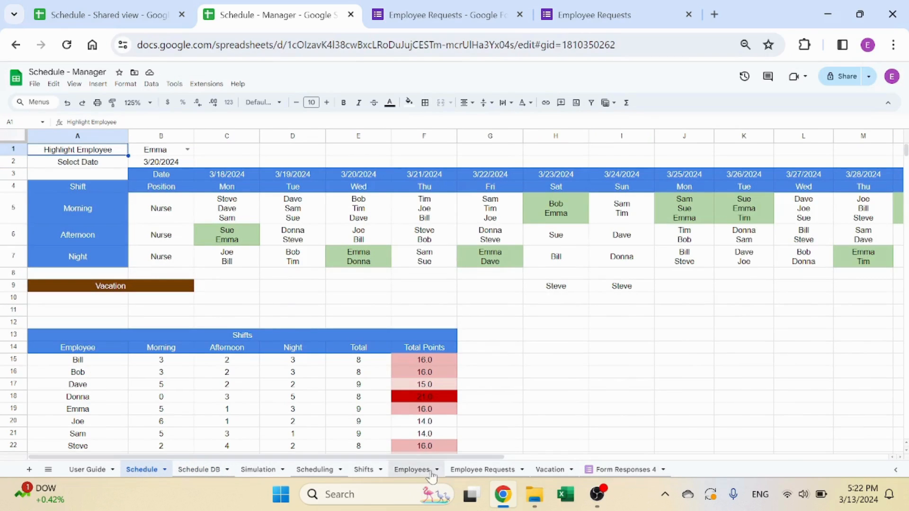
pyautogui.moveTo(438, 457); pyautogui.dragTo(326, 449)
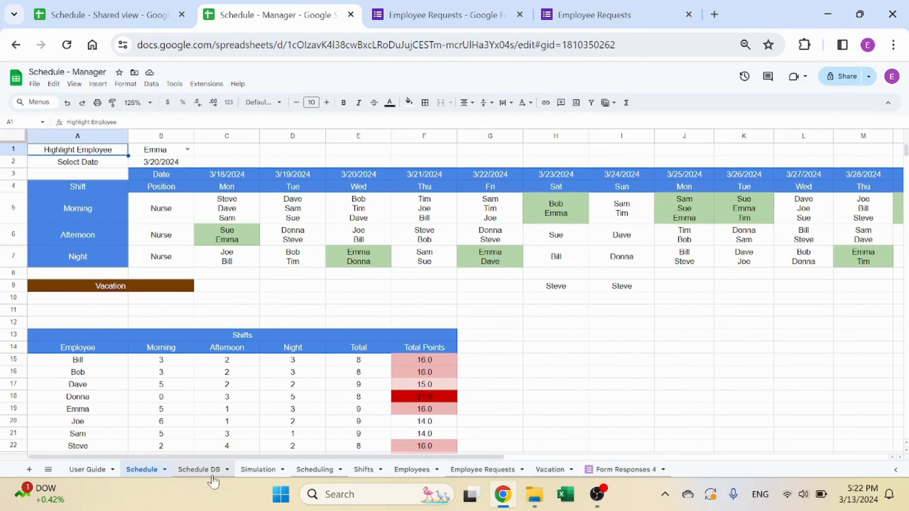
pyautogui.click(168, 163)
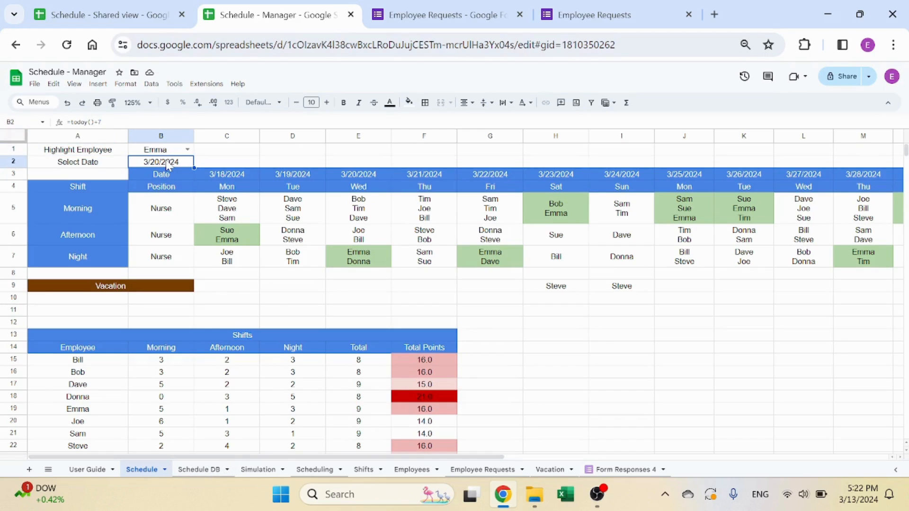
pyautogui.moveTo(101, 122); pyautogui.dragTo(66, 122)
pyautogui.press('BackSpace')
pyautogui.press('Return')
pyautogui.press('Up')
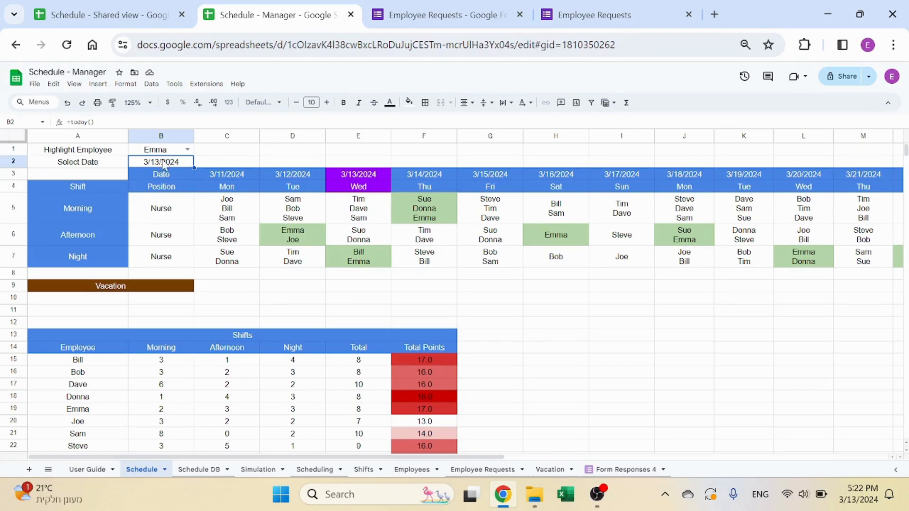
# - Change Highlight Employee in the Schedule sheet to the second employee in the list
pyautogui.moveTo(298, 459); pyautogui.dragTo(190, 451)
pyautogui.click(97, 165)
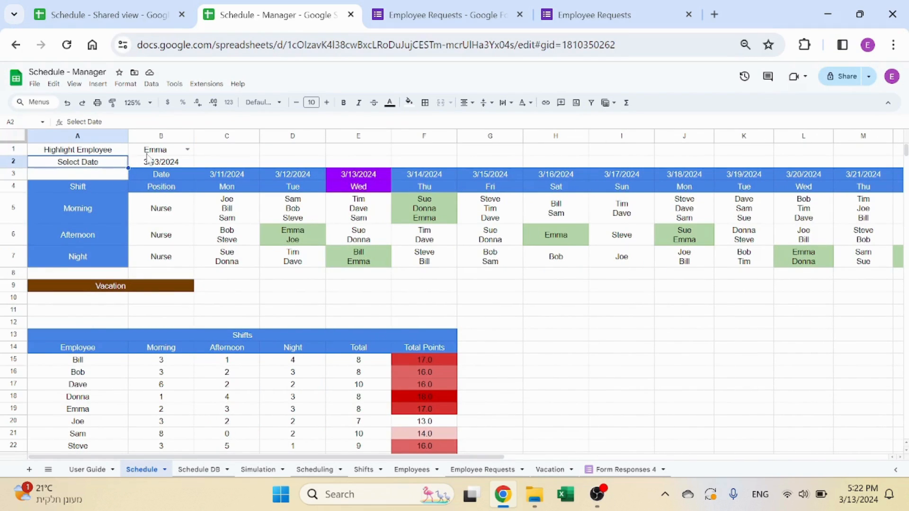
pyautogui.click(166, 150)
pyautogui.click(186, 150)
pyautogui.click(153, 179)
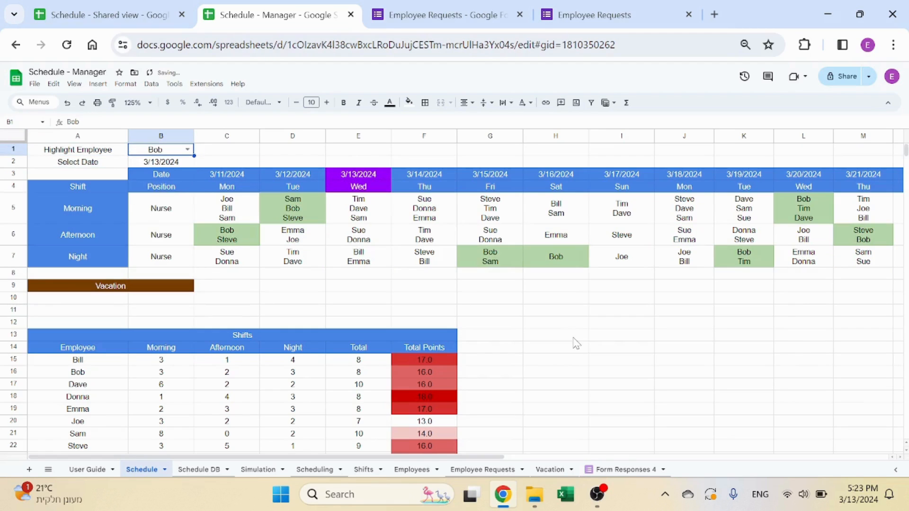
# - Review the per-employee Shifts summary beneath the schedule and check the Schedule DB sheet behind it
pyautogui.moveTo(478, 458); pyautogui.dragTo(397, 438)
pyautogui.scroll(-2, 376, 280)
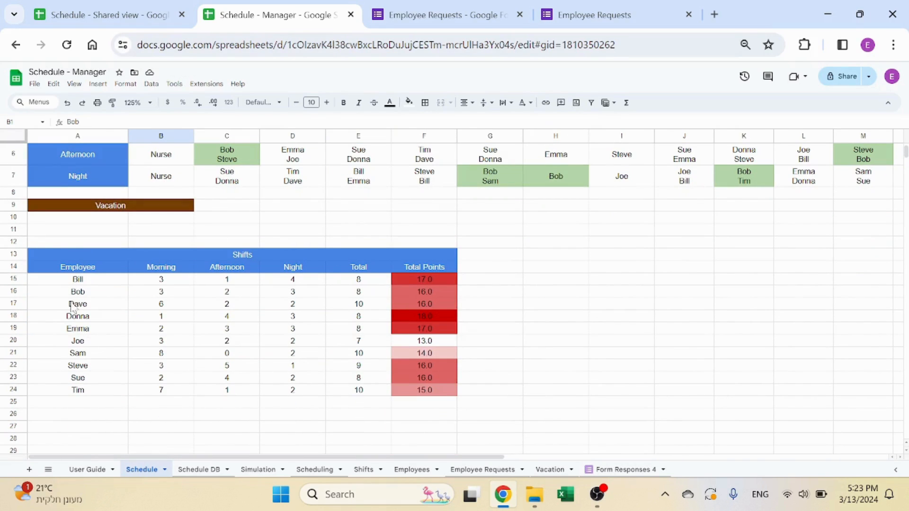
pyautogui.scroll(1, 105, 411)
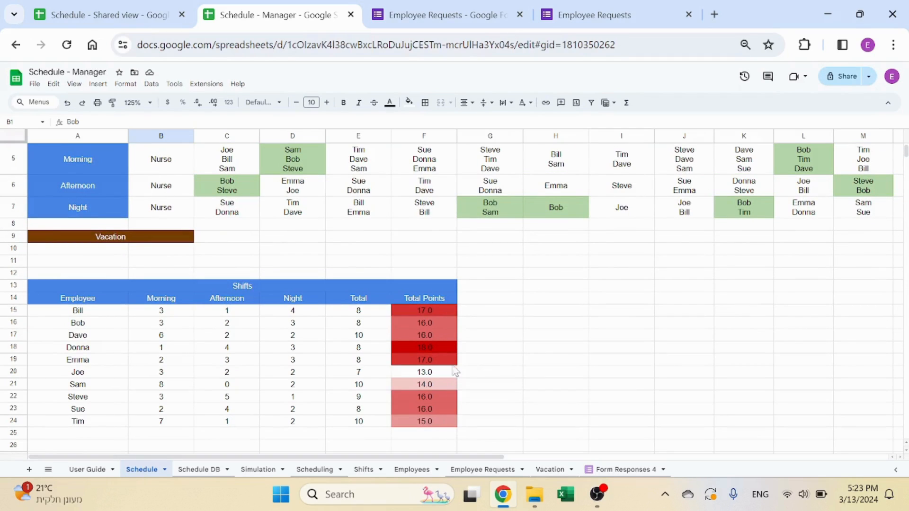
pyautogui.scroll(2, 214, 377)
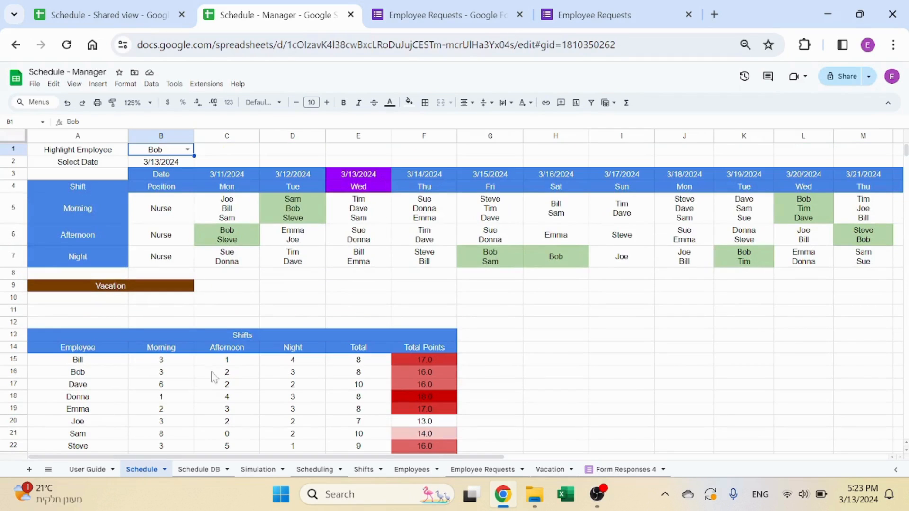
pyautogui.click(192, 469)
pyautogui.click(142, 469)
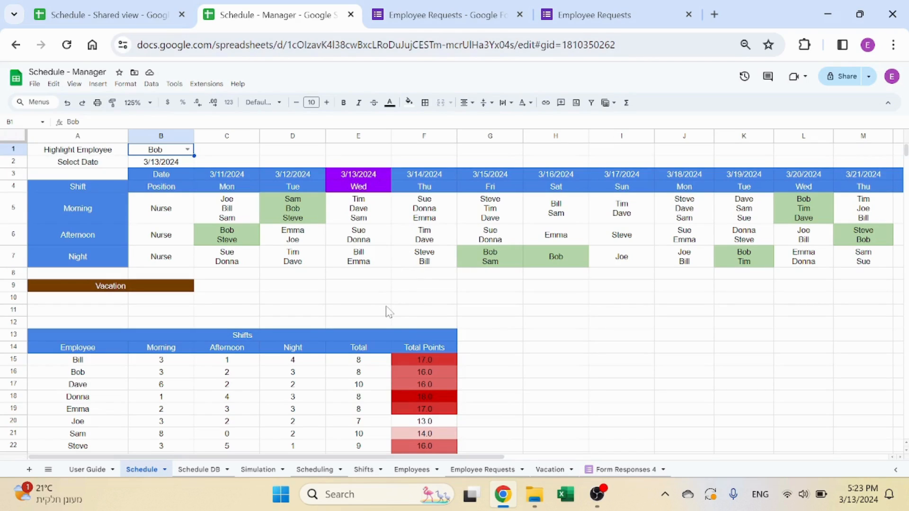
# - In the Schedule - Shared view spreadsheet, change Highlight Employee to the second employee in the list
pyautogui.click(109, 15)
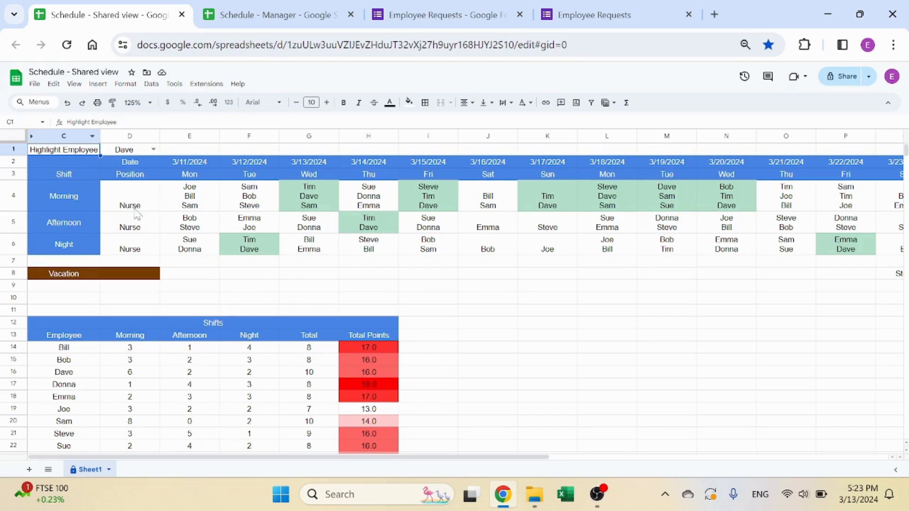
pyautogui.click(131, 152)
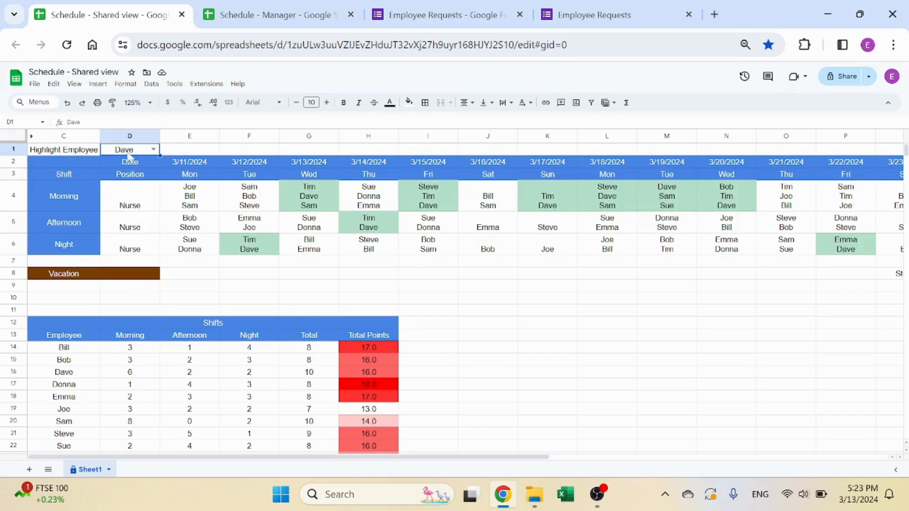
pyautogui.click(152, 149)
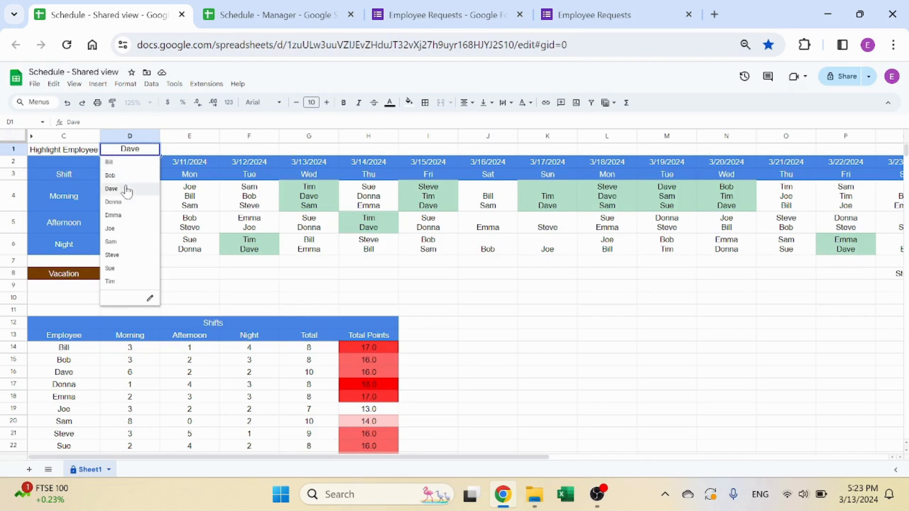
pyautogui.click(149, 159)
pyautogui.click(153, 150)
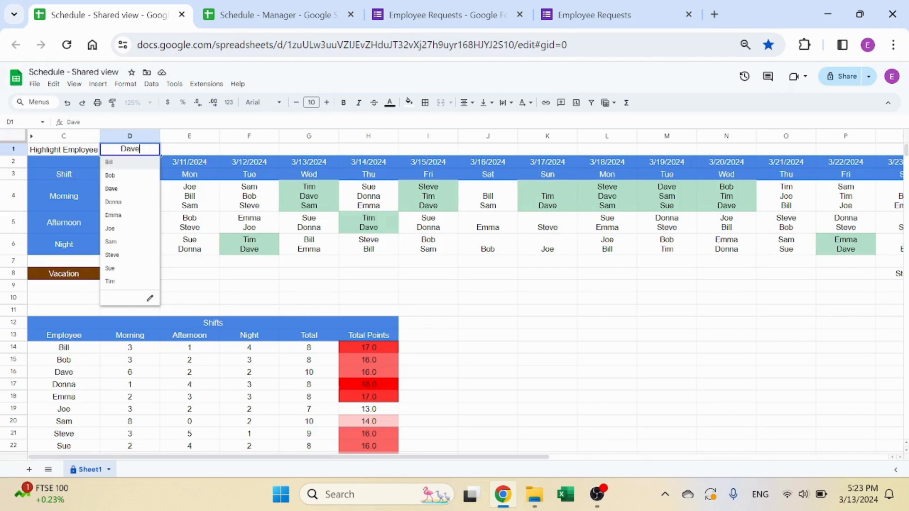
pyautogui.click(132, 179)
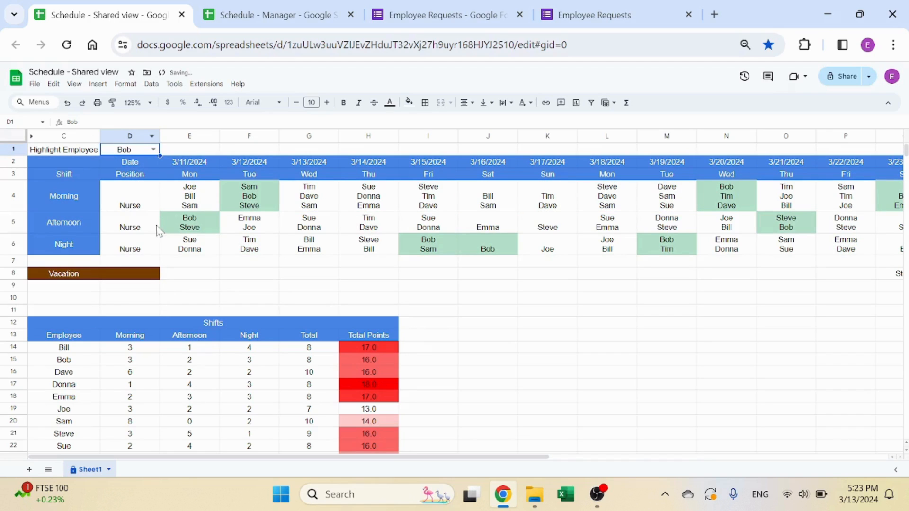
# - Review the shared view's highlighted shifts, the Vacation row and the per-employee Shifts summary beneath the schedule
pyautogui.moveTo(558, 458); pyautogui.dragTo(264, 426)
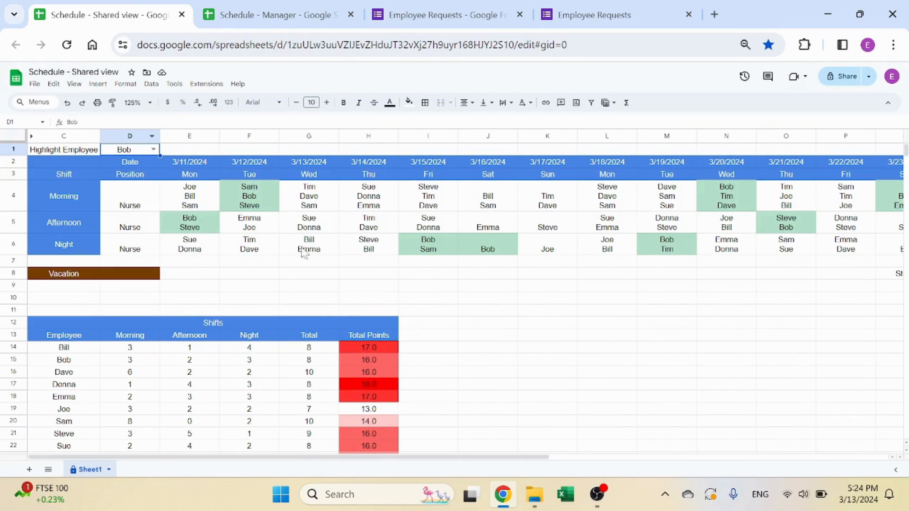
pyautogui.scroll(-2, 434, 296)
pyautogui.scroll(2, 433, 296)
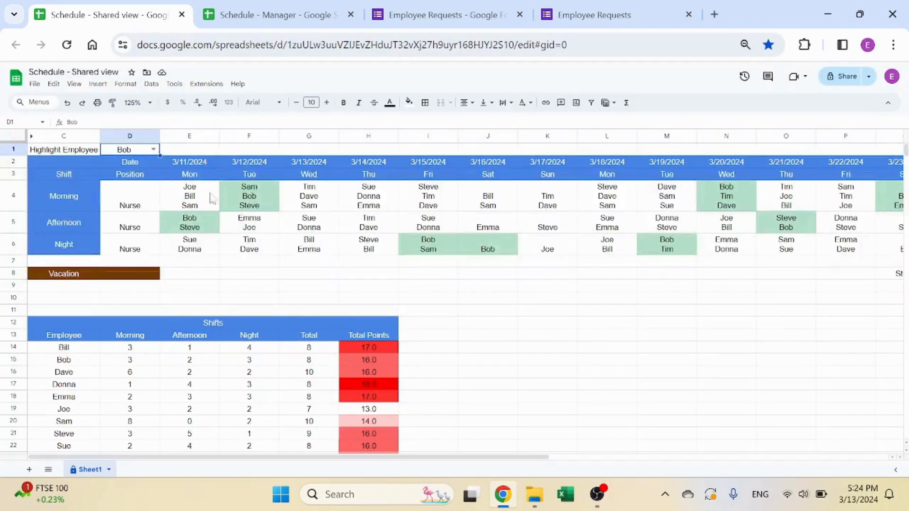
pyautogui.scroll(-1, 460, 304)
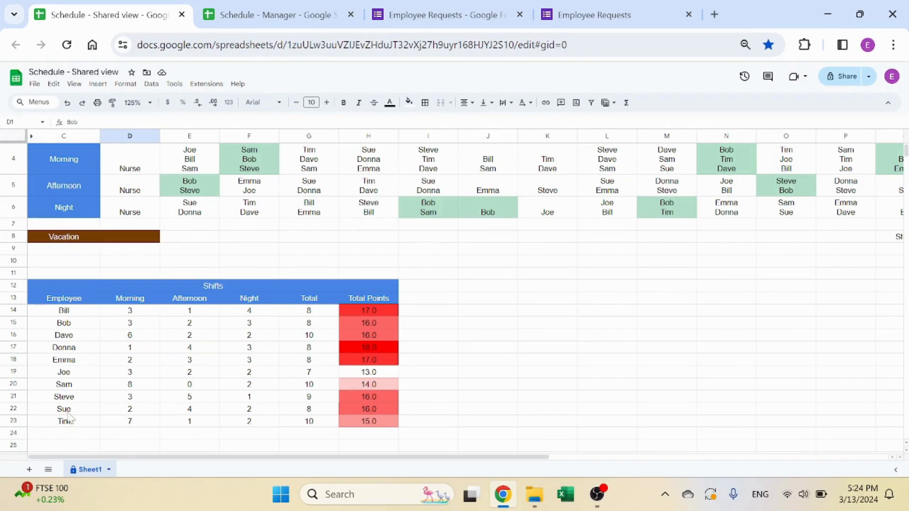
pyautogui.scroll(1, 360, 301)
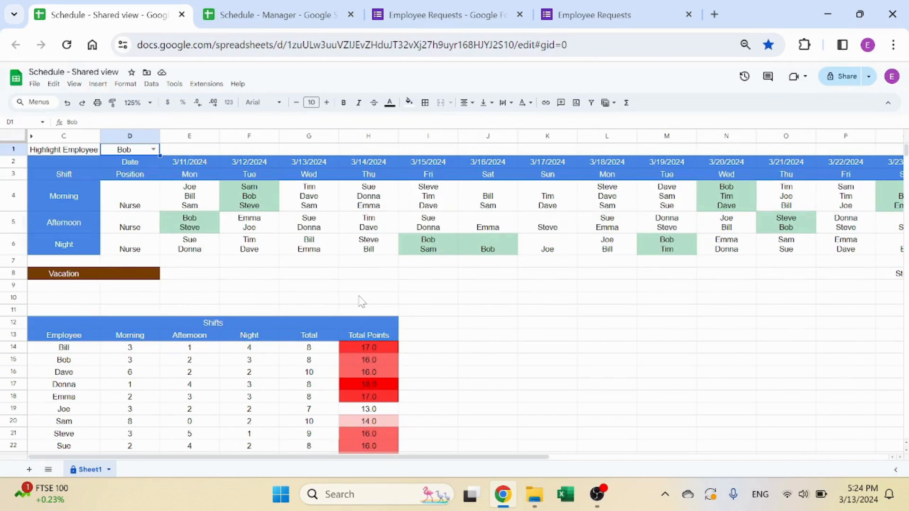